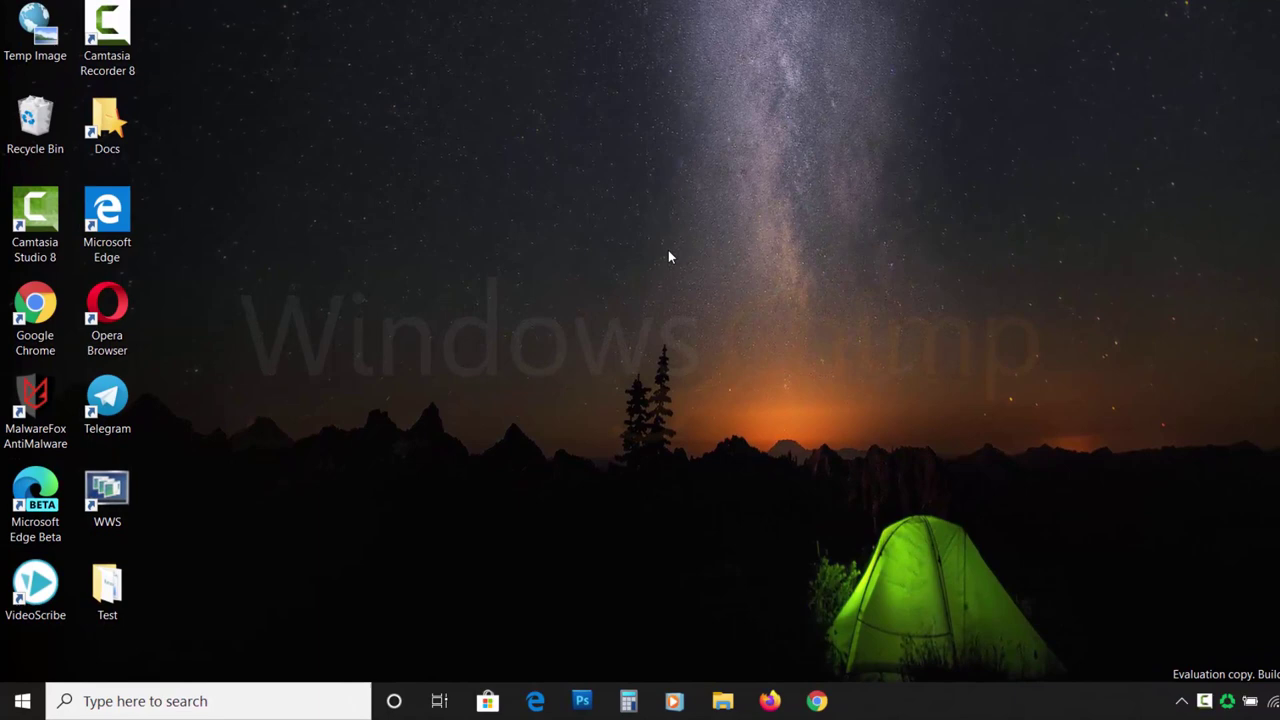
- Open Network Connections by running ncpa.cpl
key("super+r")
type("ncpa.cl")
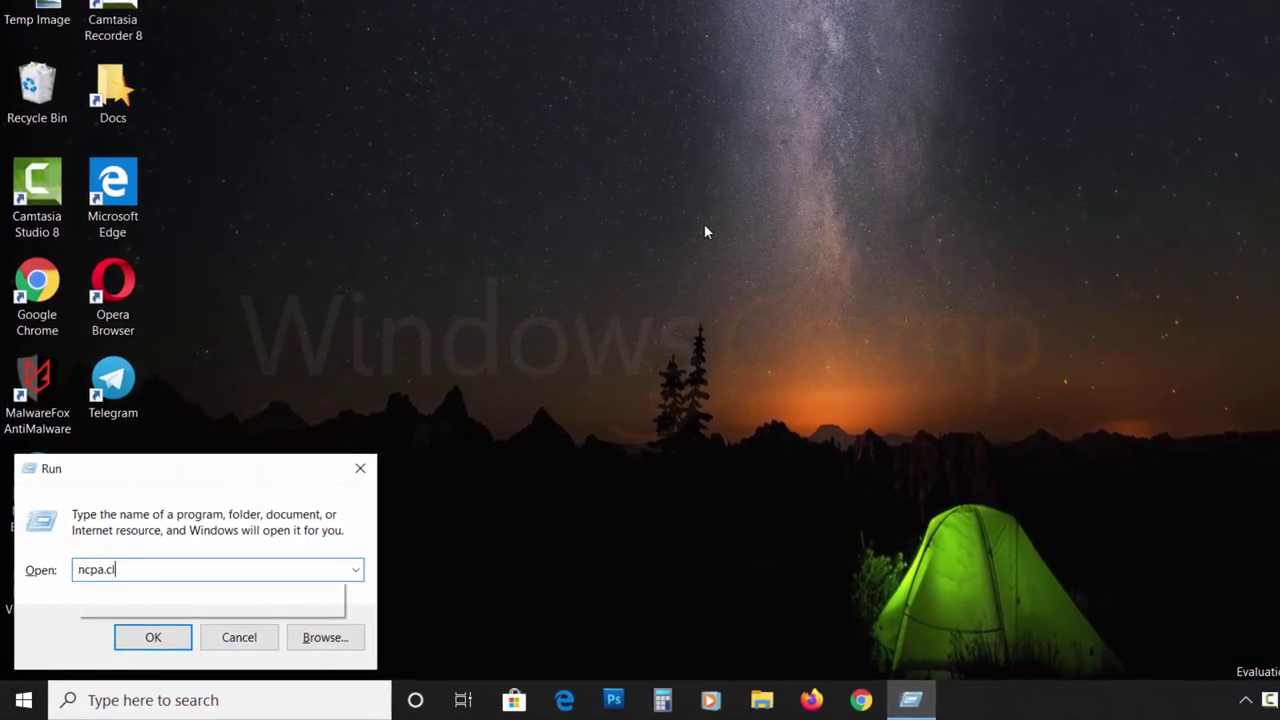
key("Down")
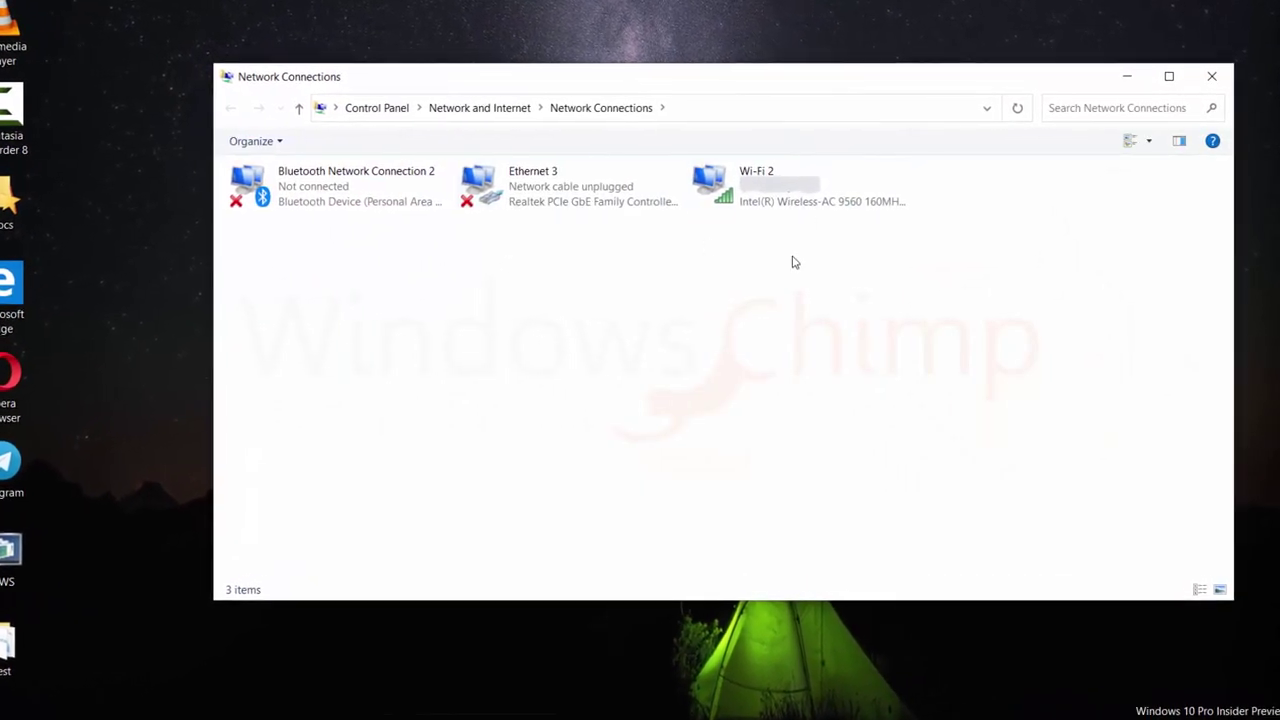
- Disable the Wi-Fi 2 adapter, then enable it again
right_click(773, 194)
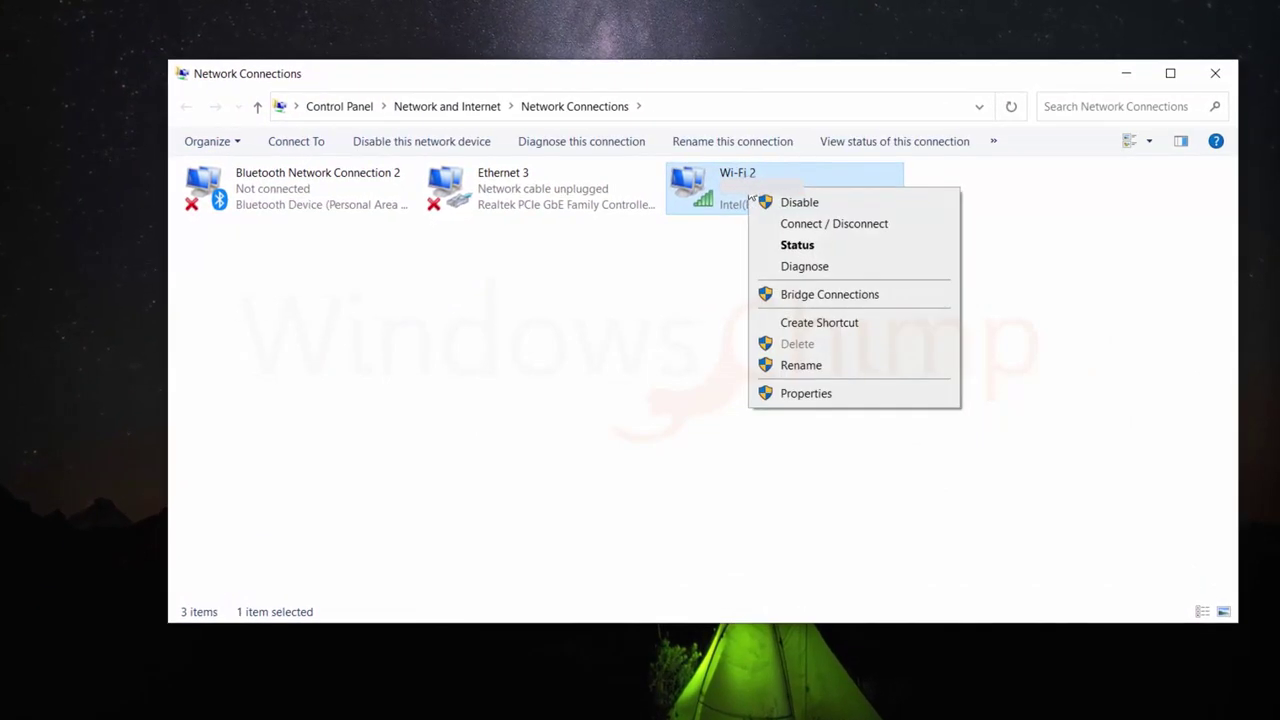
left_click(763, 205)
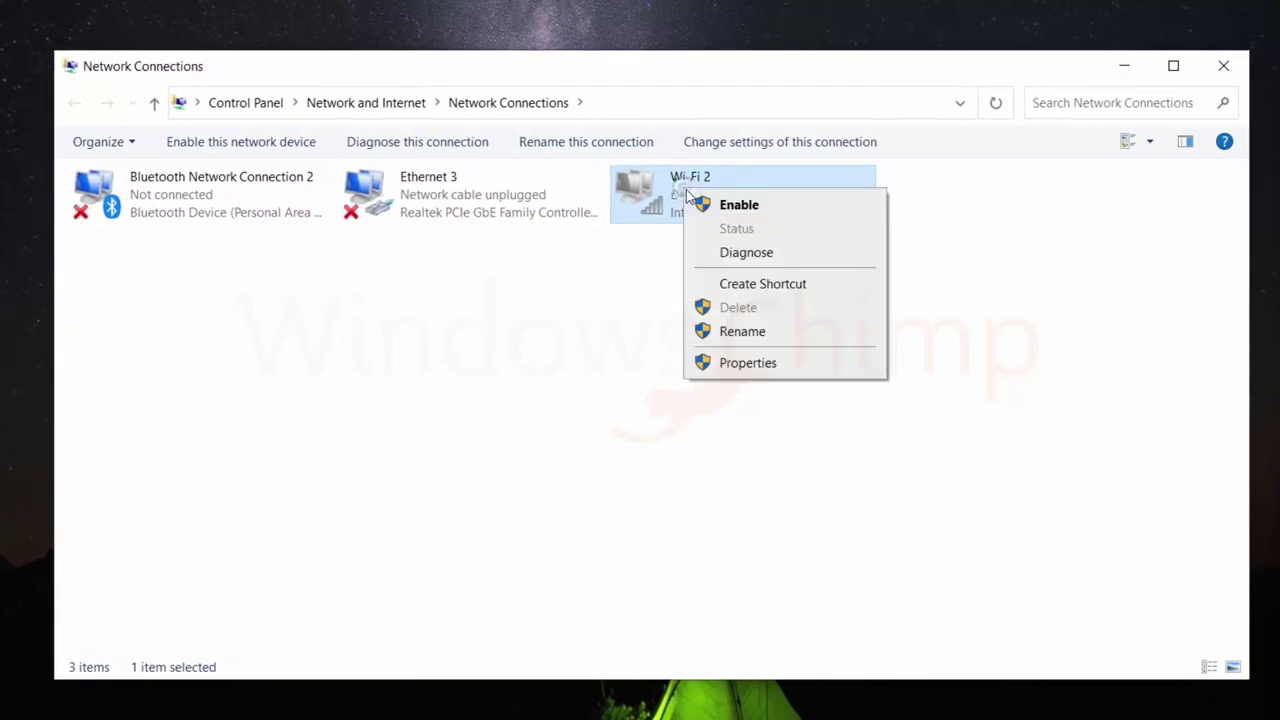
left_click(703, 204)
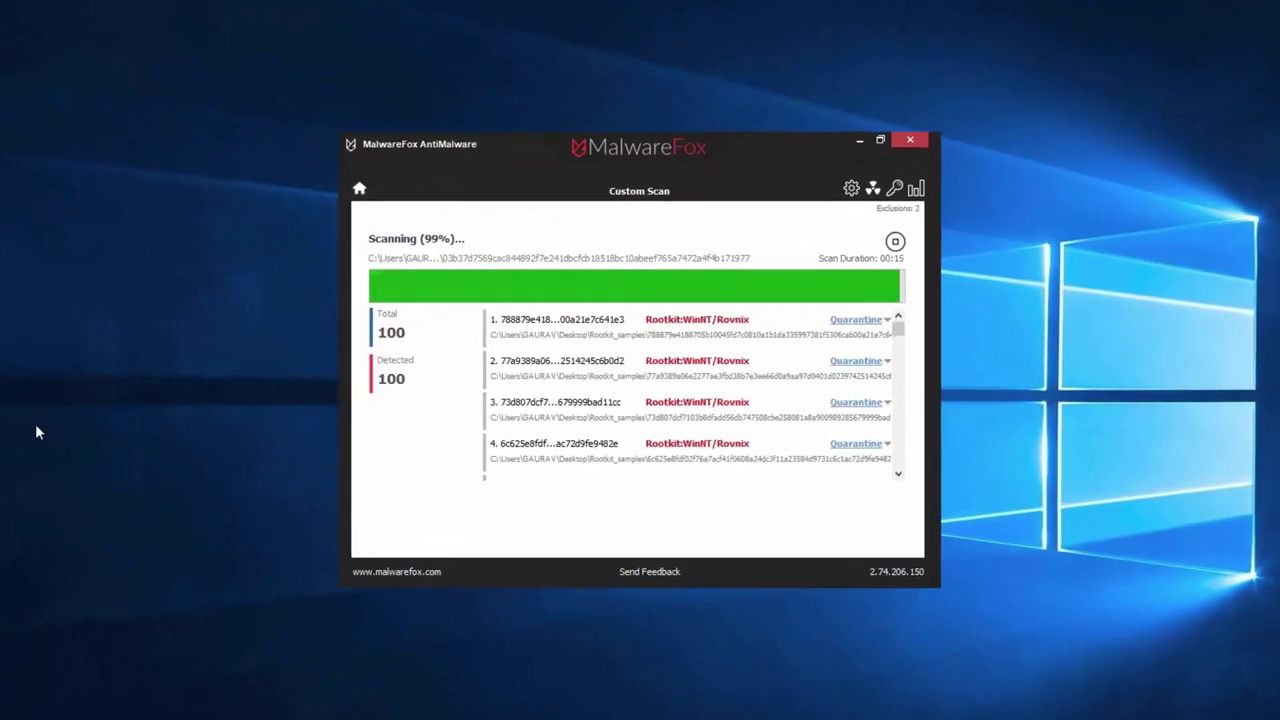
- Clean the 100 rootkit detections and return to the MalwareFox home screen
scroll(968, 500, "down", 5)
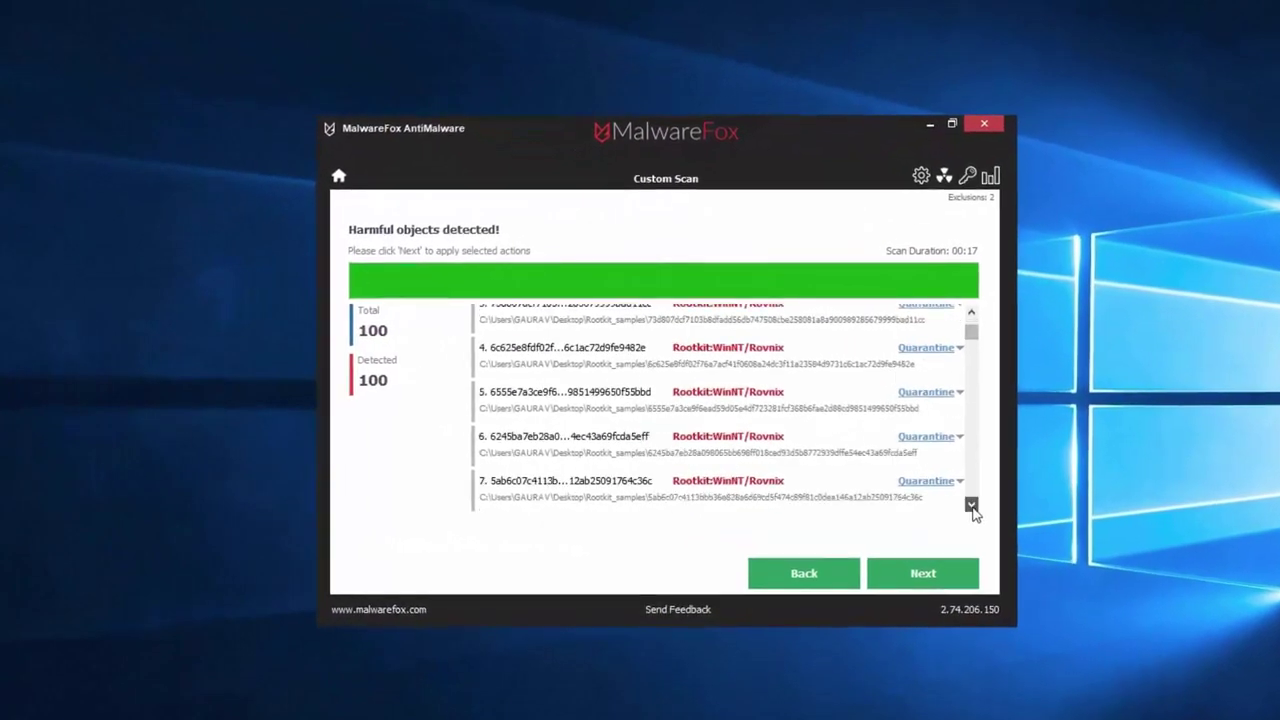
left_click(965, 578)
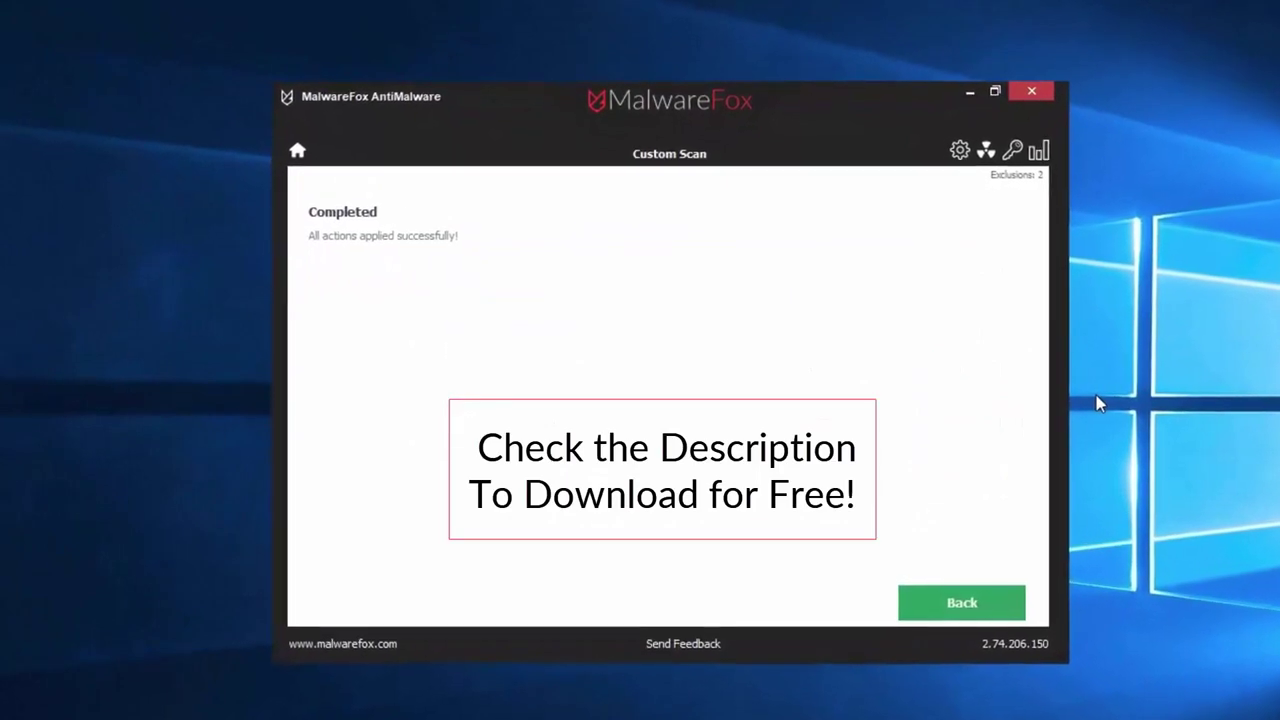
left_click(962, 606)
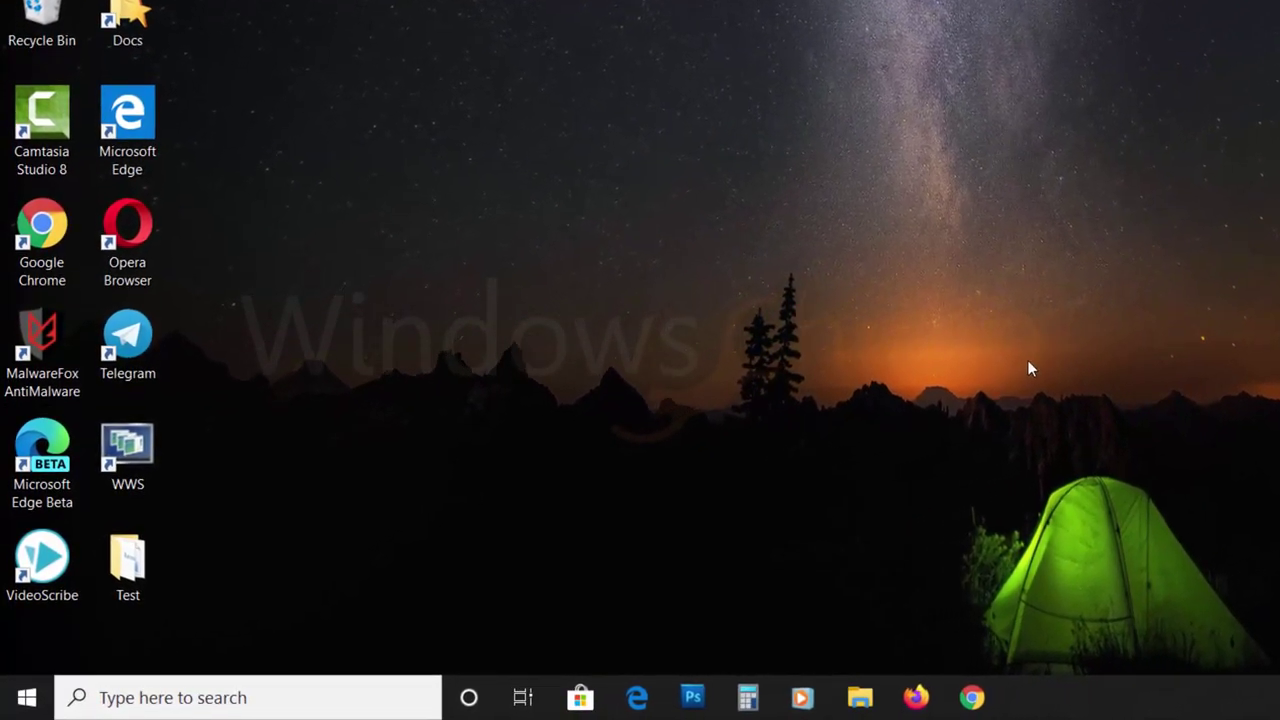
- Open the Wi-Fi 2 properties via ncpa.cpl and select Internet Protocol Version 4 (TCP/IPv4)
key("super+r")
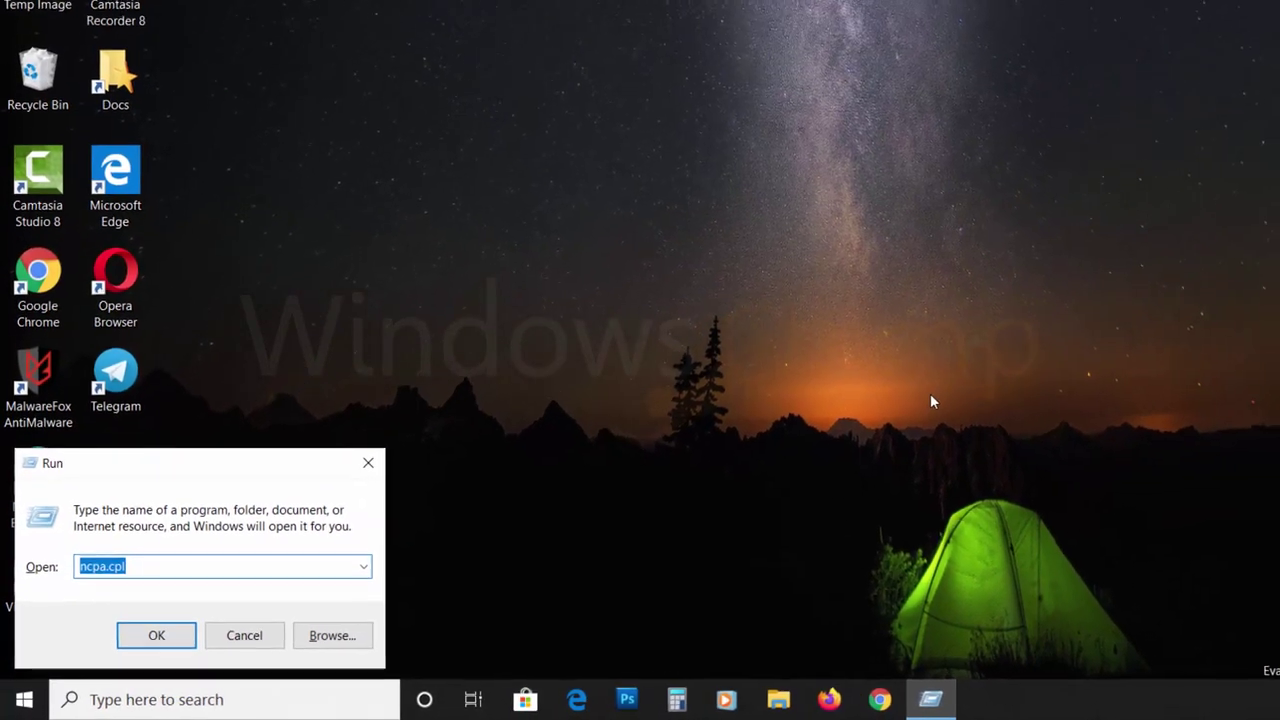
key("Return")
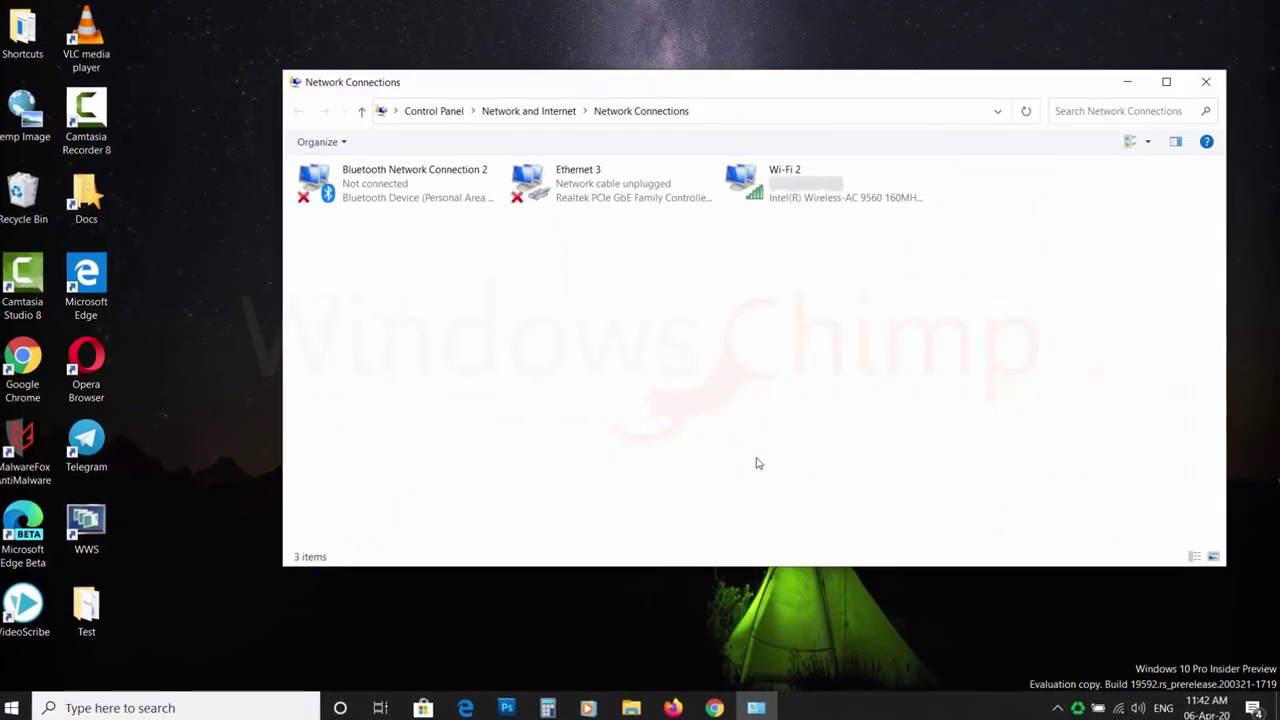
right_click(784, 194)
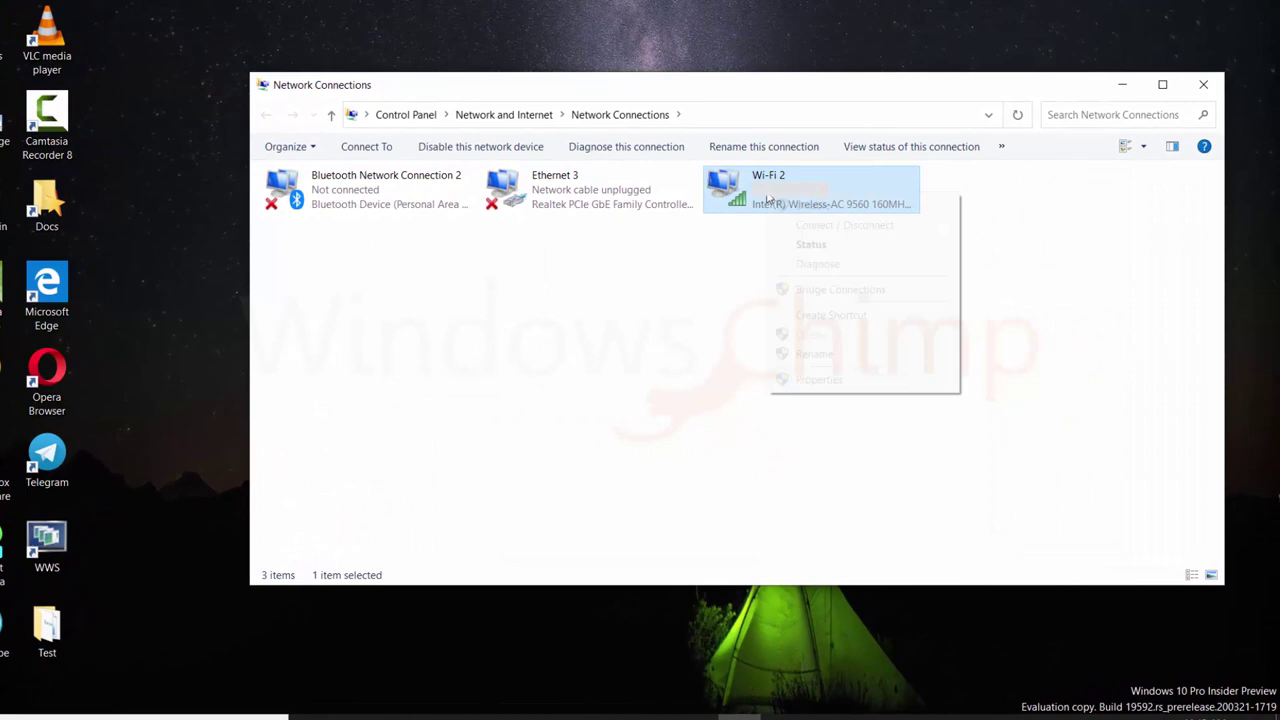
left_click(808, 382)
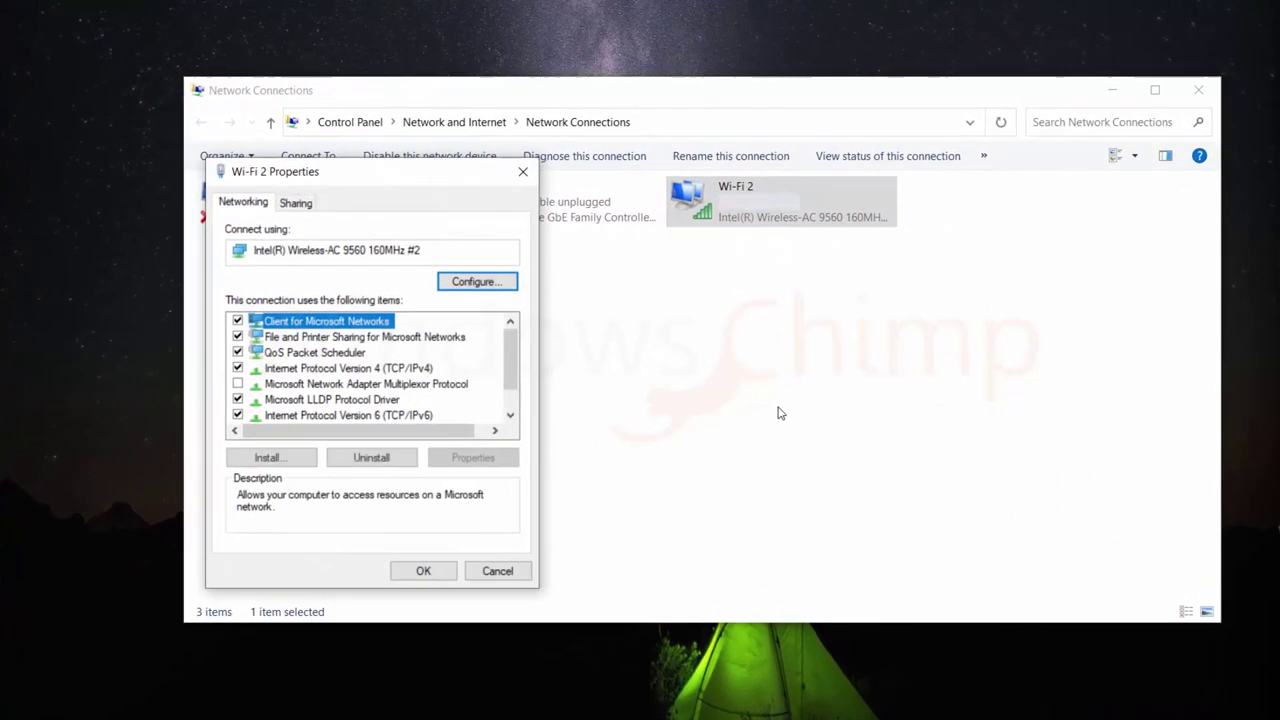
left_click(378, 369)
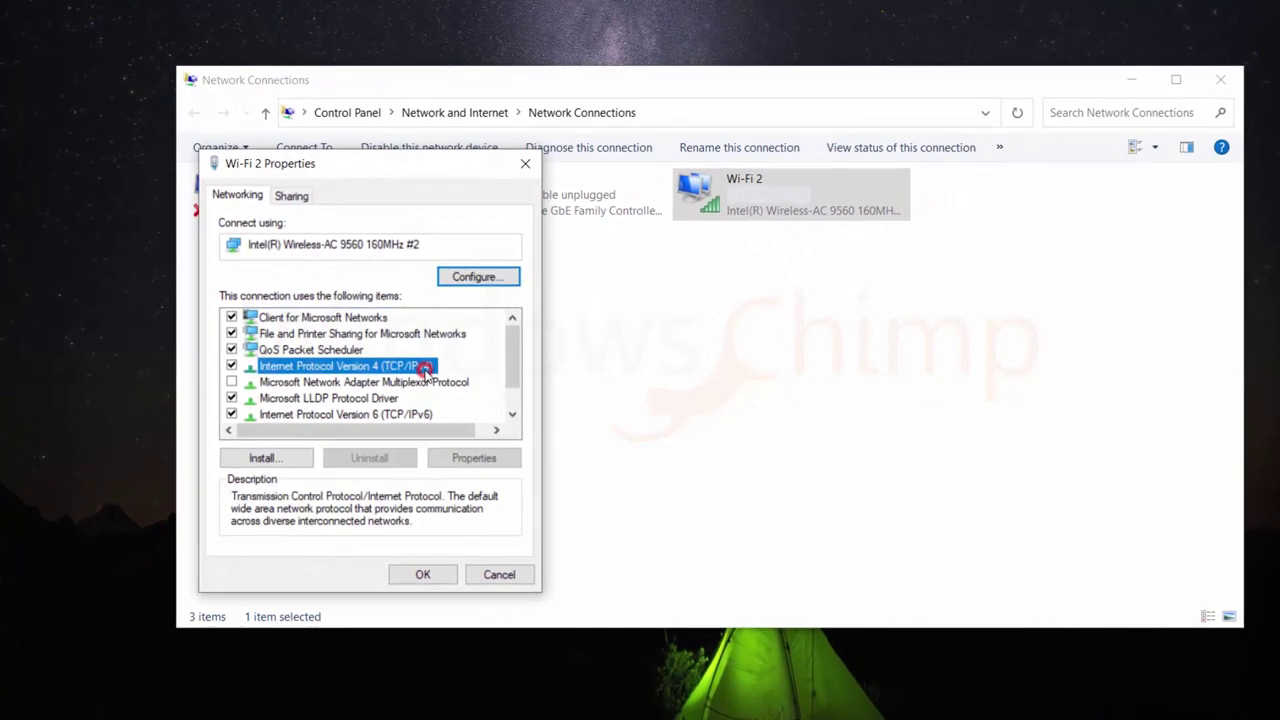
- Set Wi-Fi 2's IPv4 DNS manually to 8.8.8.8 preferred and 8.8.4.4 alternate
left_click(483, 457)
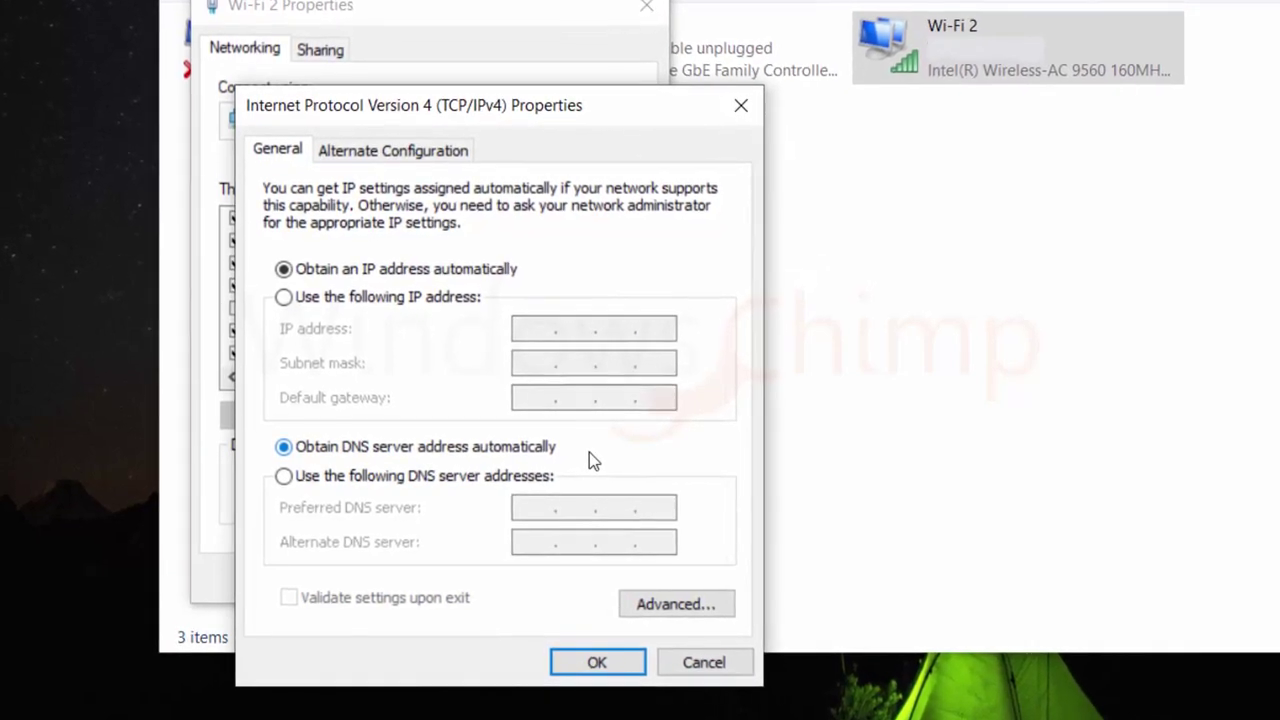
left_click(285, 477)
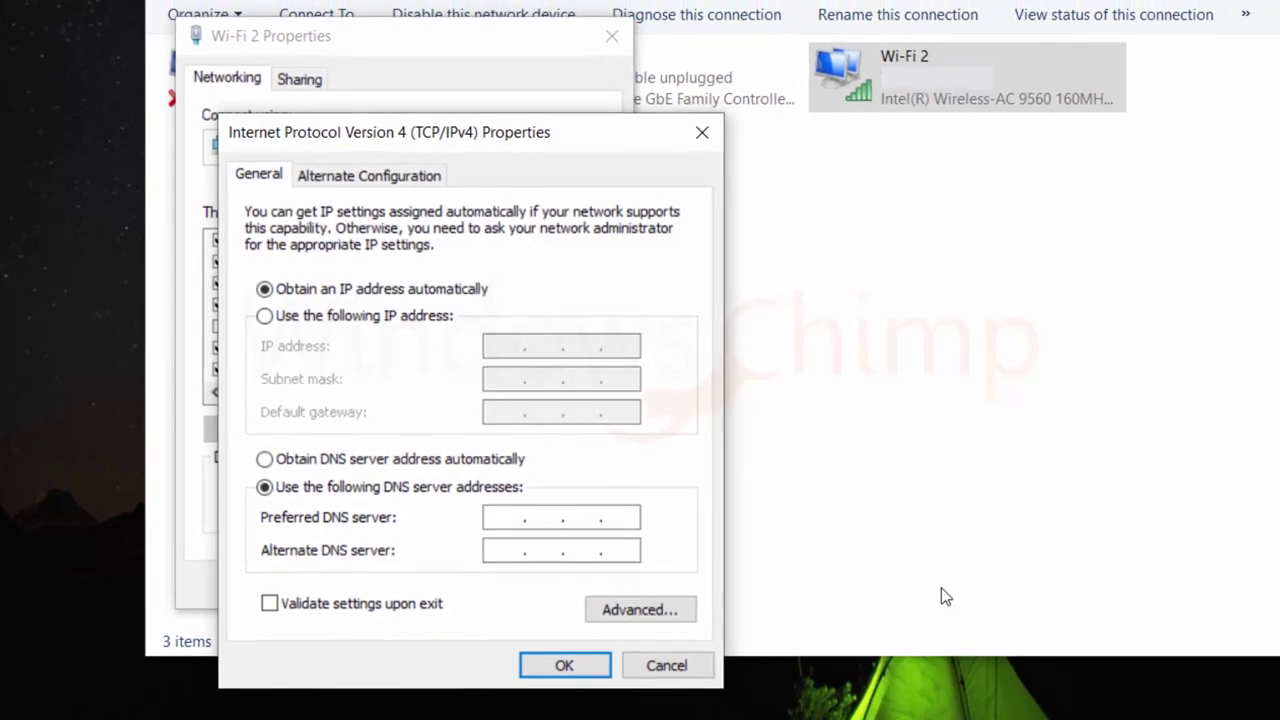
type("8")
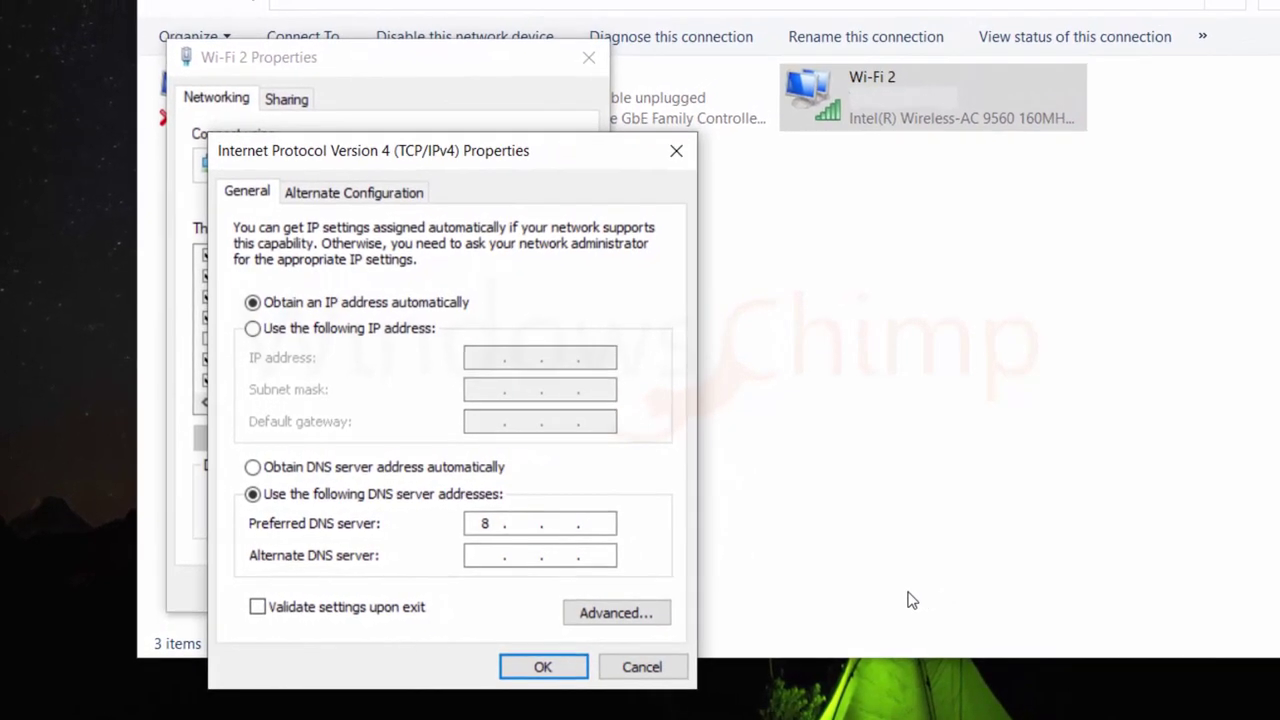
type(".8.8.8")
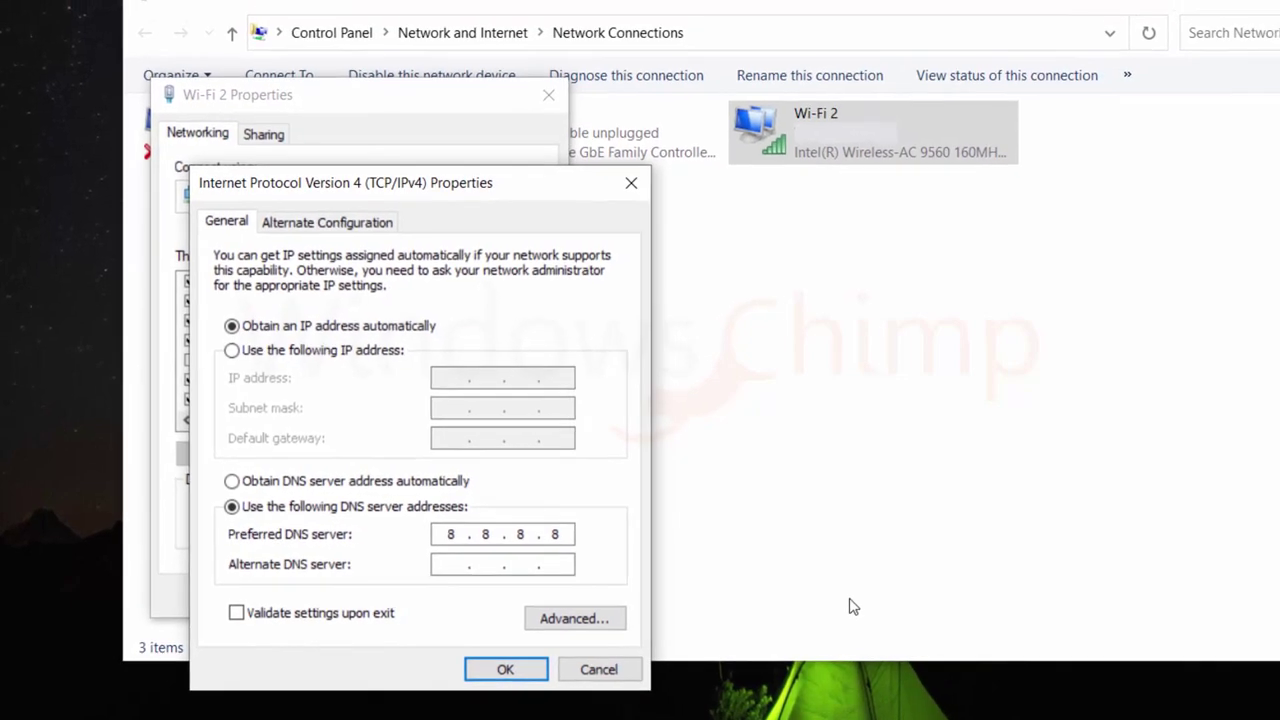
key("Tab")
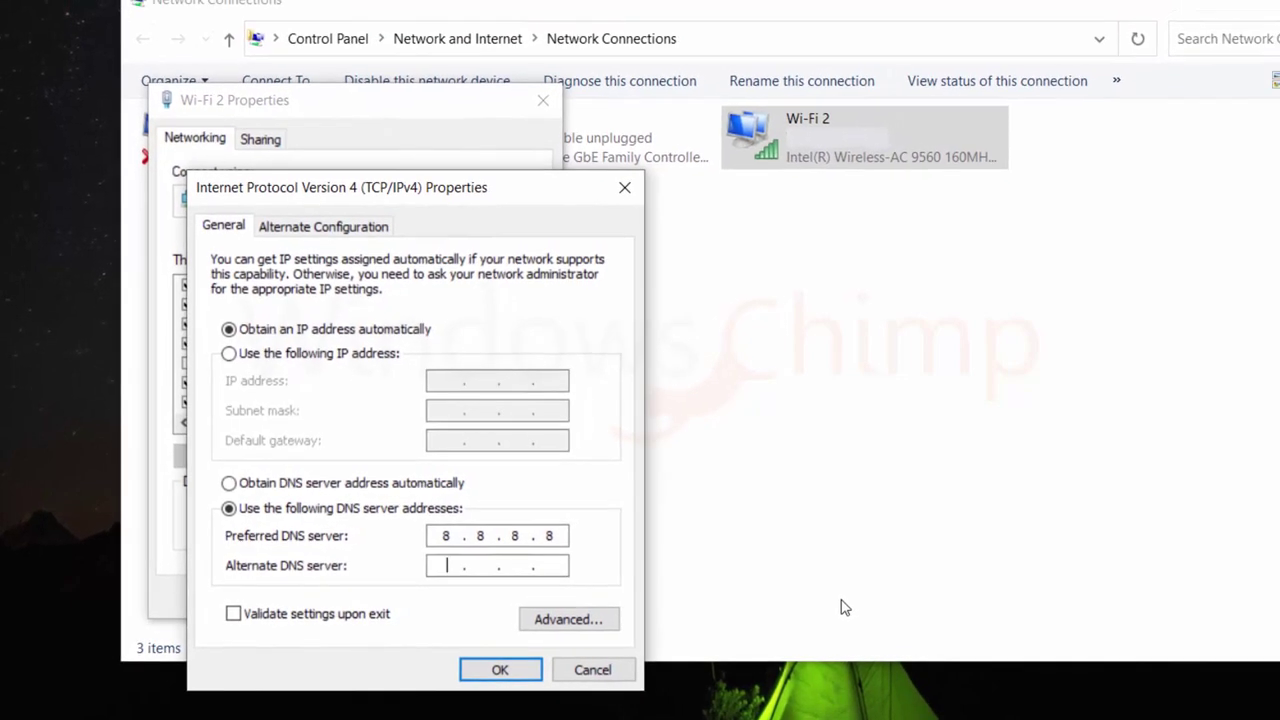
type("8.8.4")
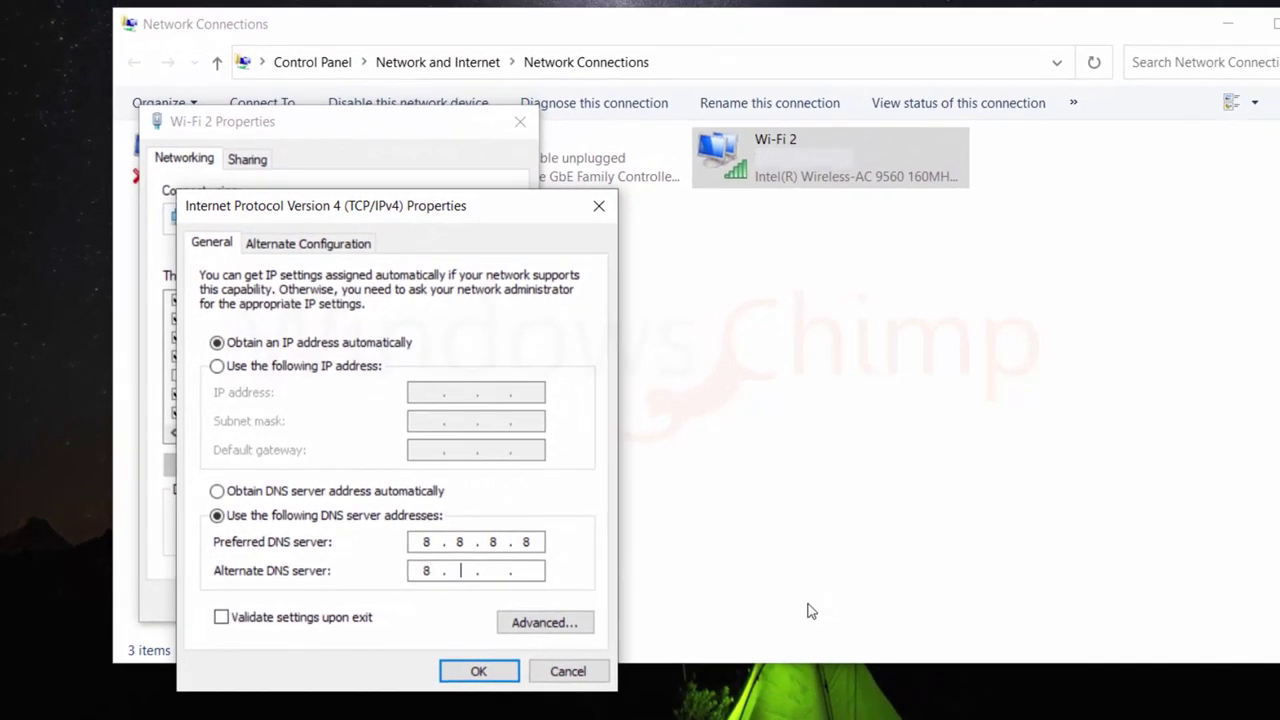
type(".4")
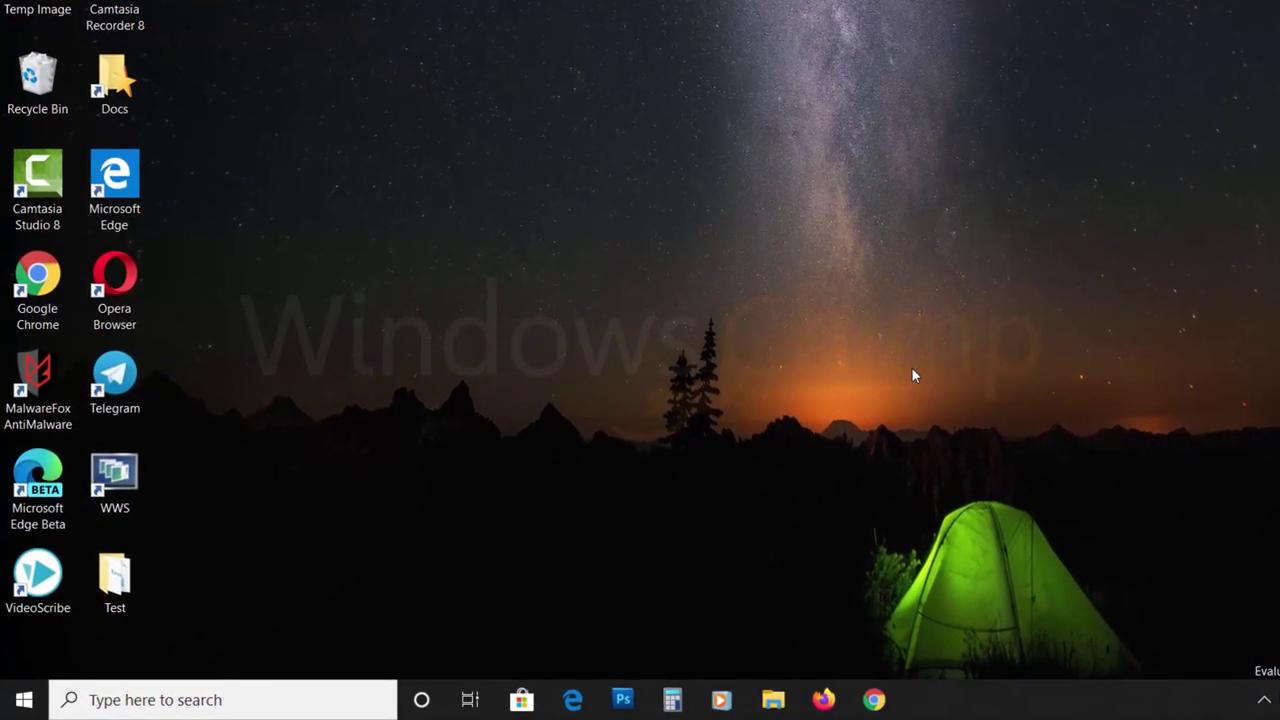
- Search for Device Manager, open it and move its window right
left_click(263, 698)
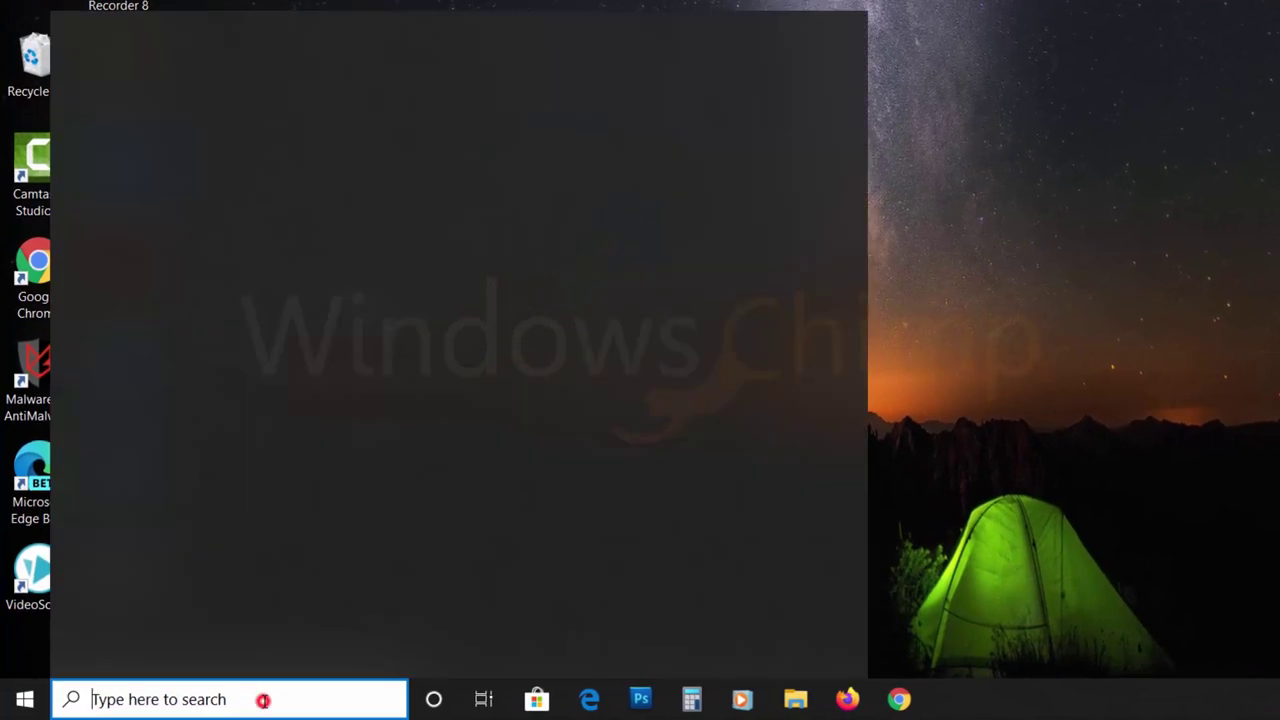
type("Device")
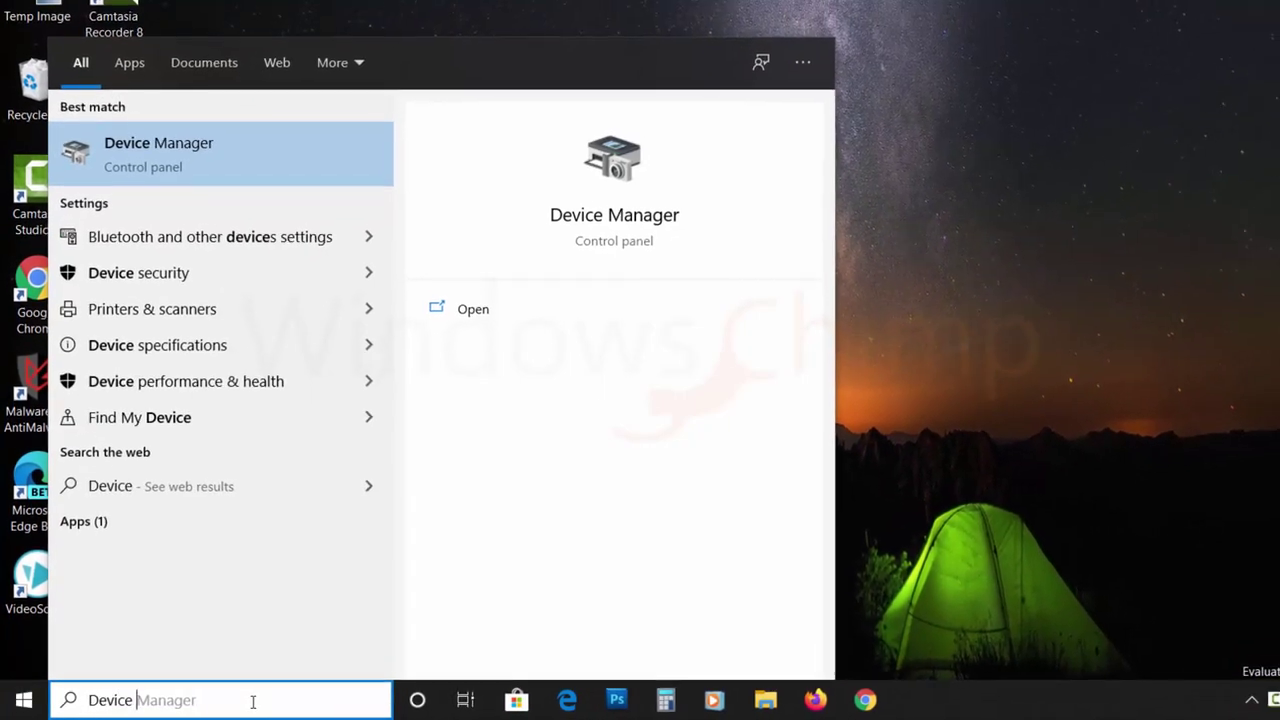
type("manager")
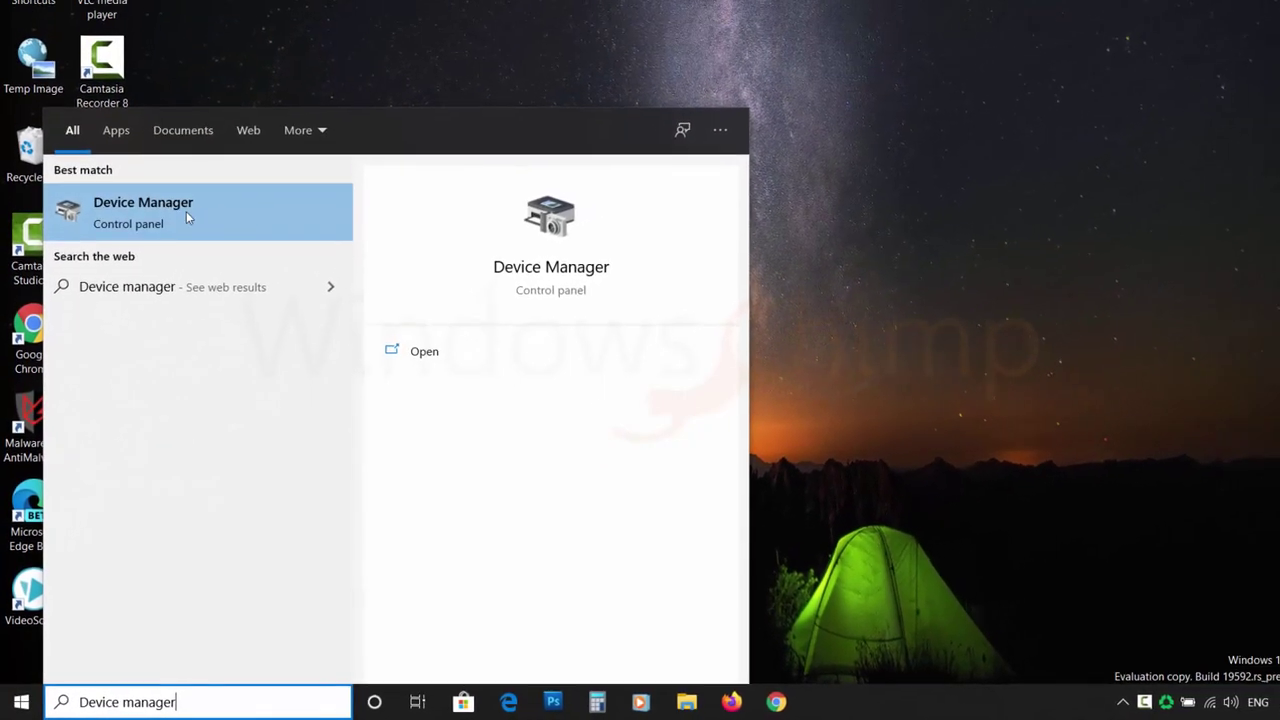
left_click(186, 214)
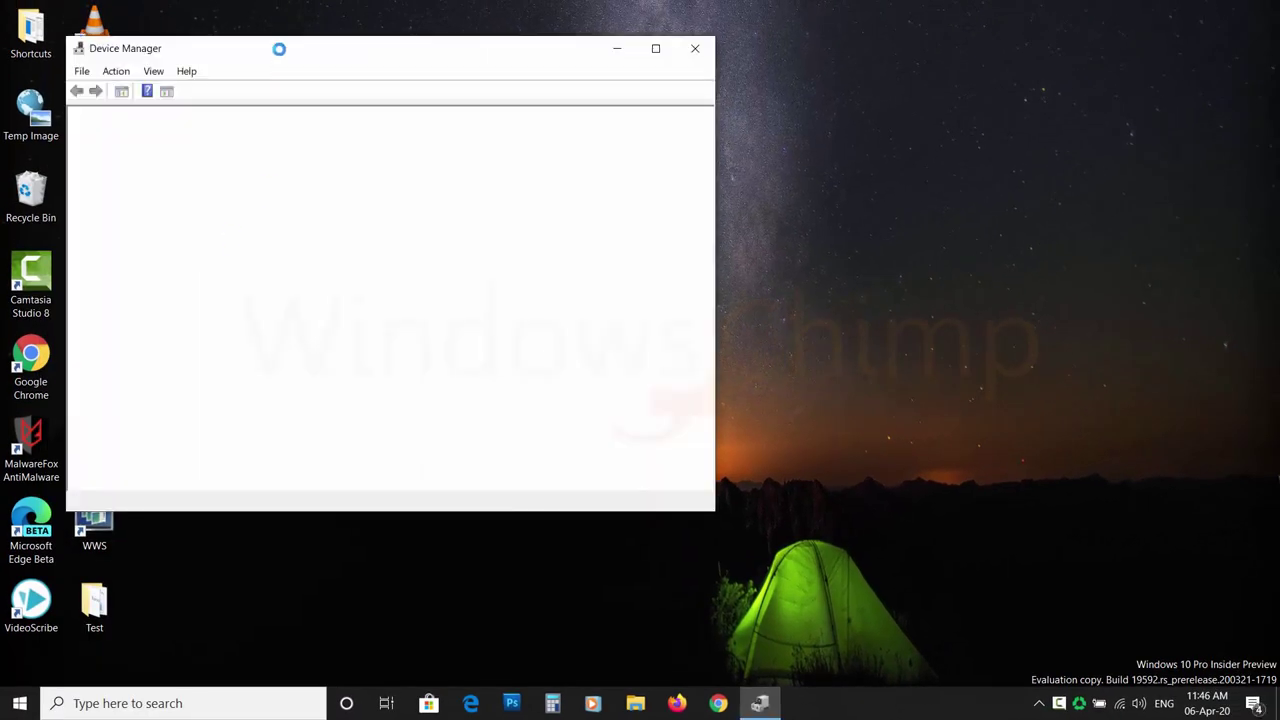
left_click_drag(279, 48, 468, 52)
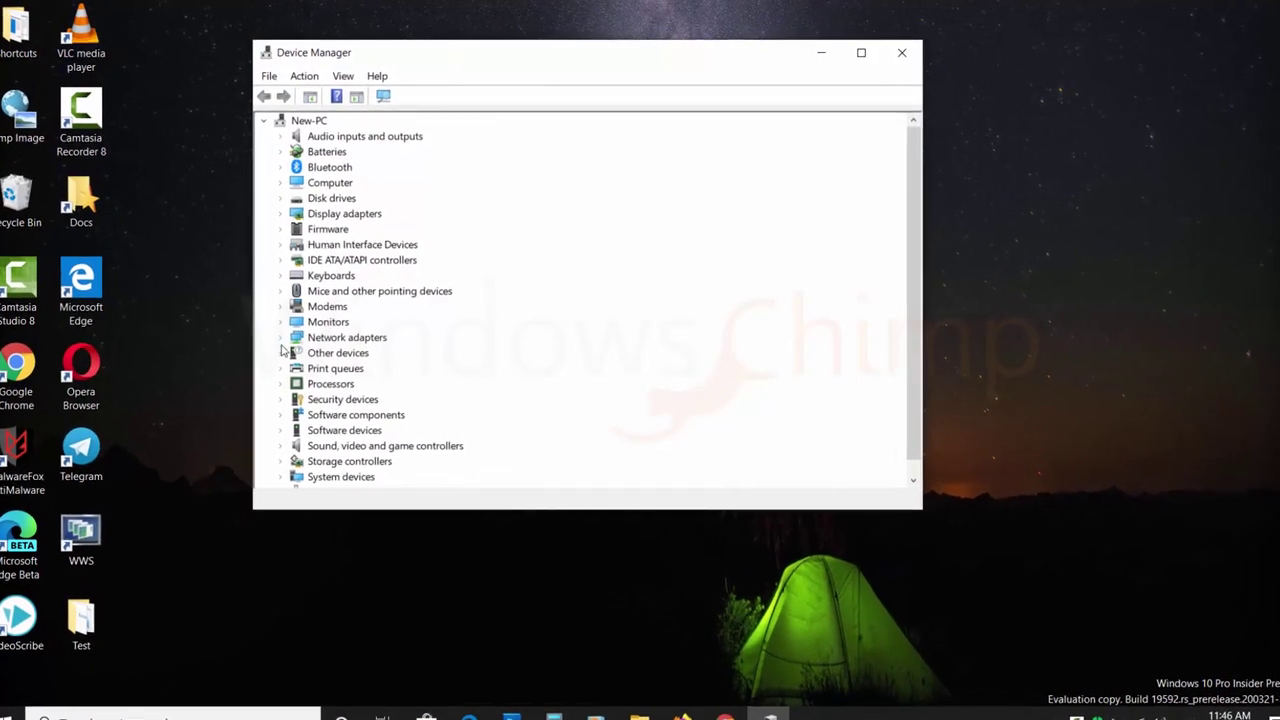
- Expand Network adapters and bring up options for the Intel Wireless-AC 9560 160MHz #2 adapter
left_click(280, 337)
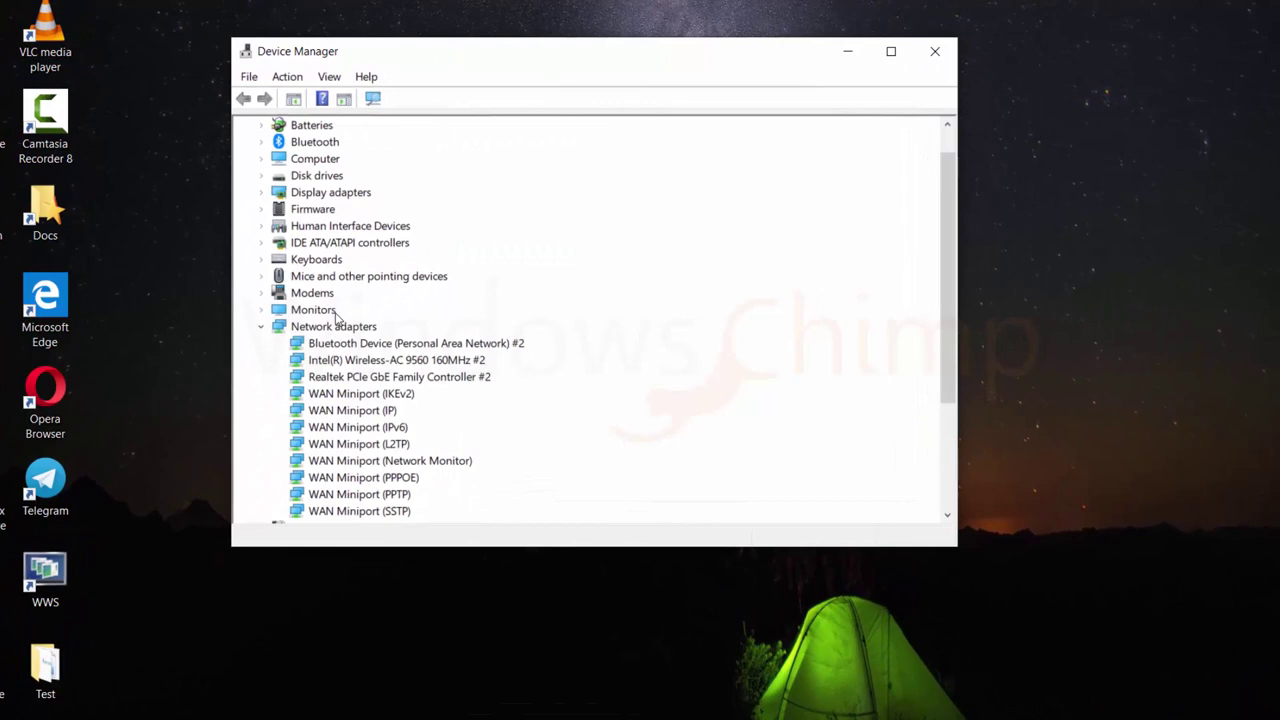
left_click(380, 360)
right_click(388, 362)
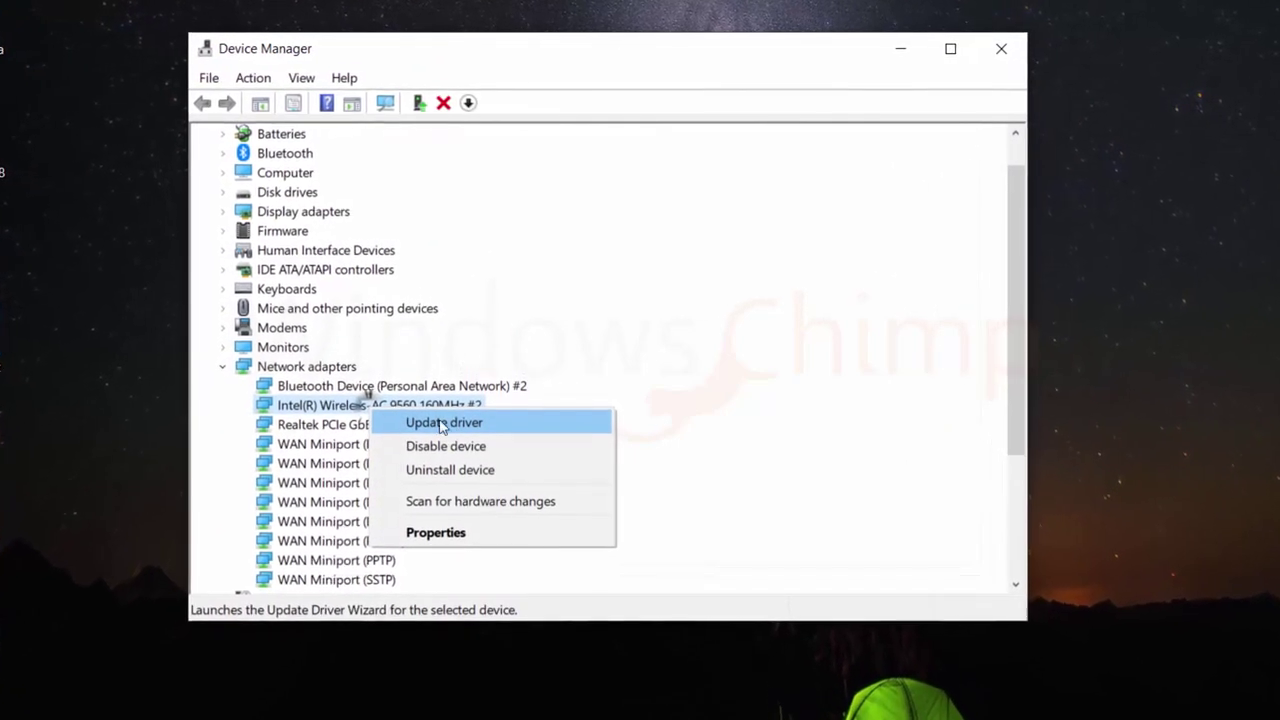
- Update the Intel Wireless-AC 9560 driver by searching New Volume (D:) for drivers
left_click(443, 423)
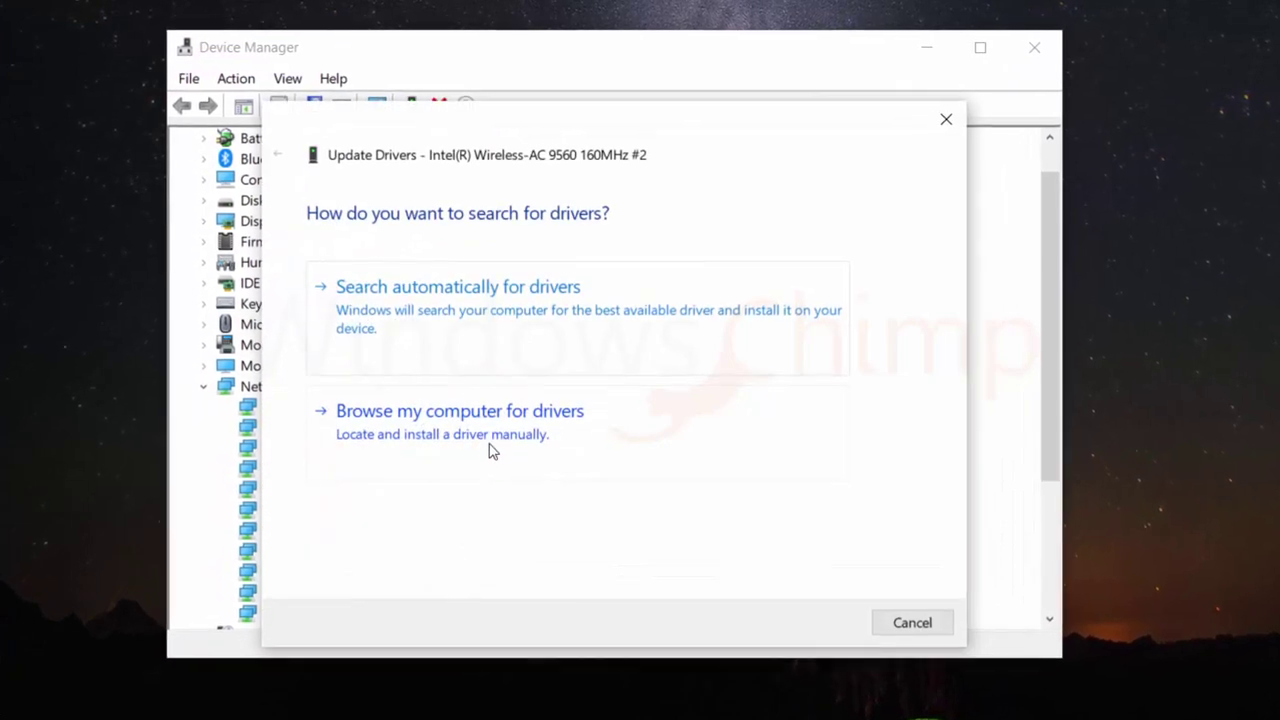
left_click(568, 110)
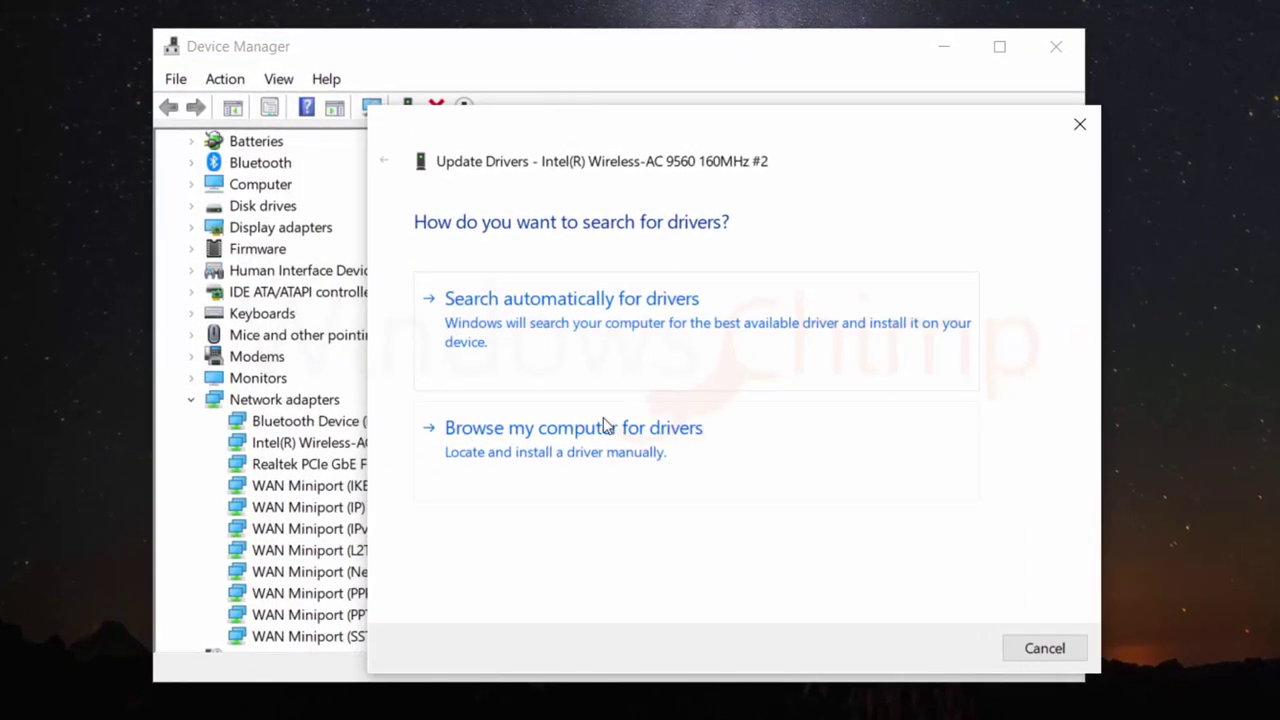
left_click(602, 436)
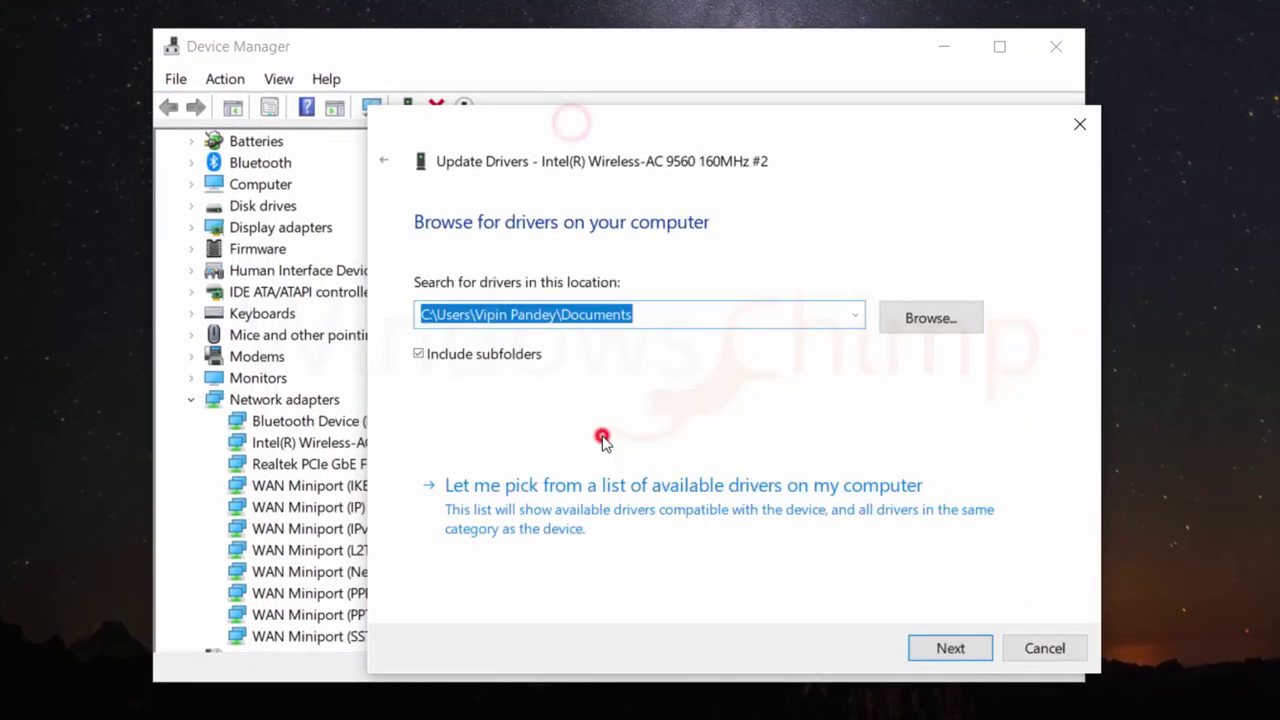
left_click(899, 318)
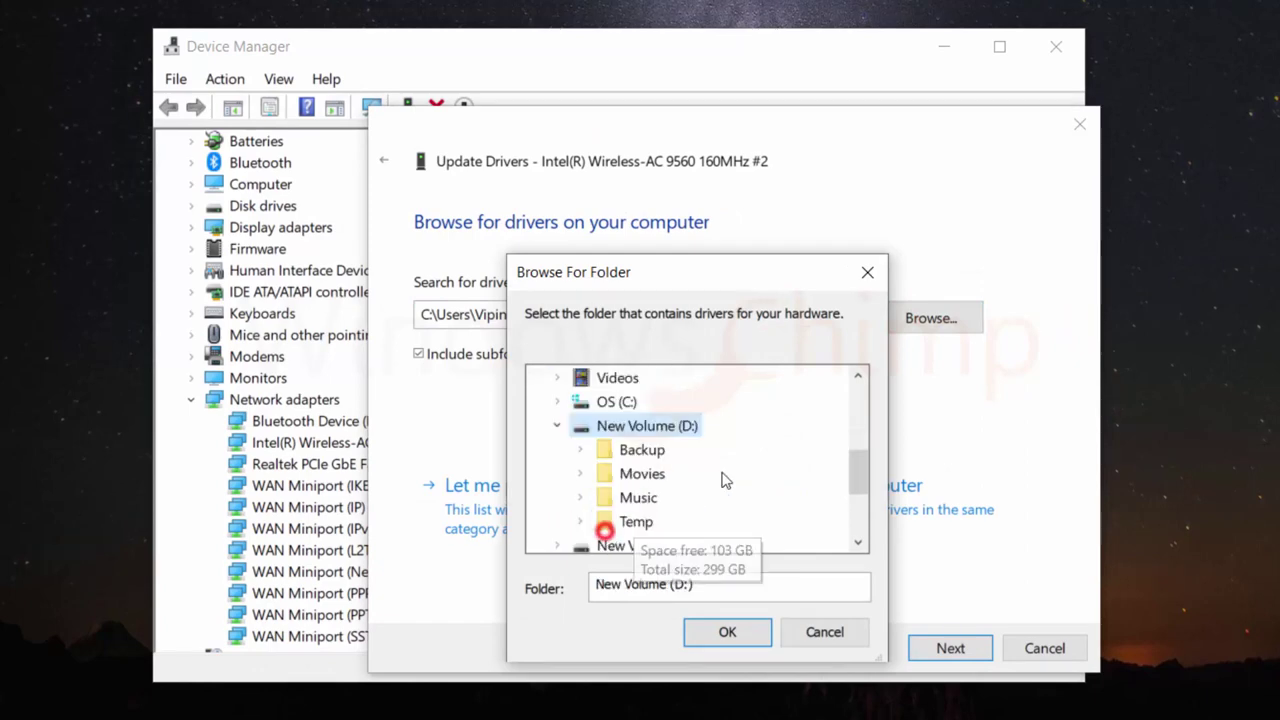
scroll(726, 480, "down", 3)
left_click(731, 631)
left_click(929, 648)
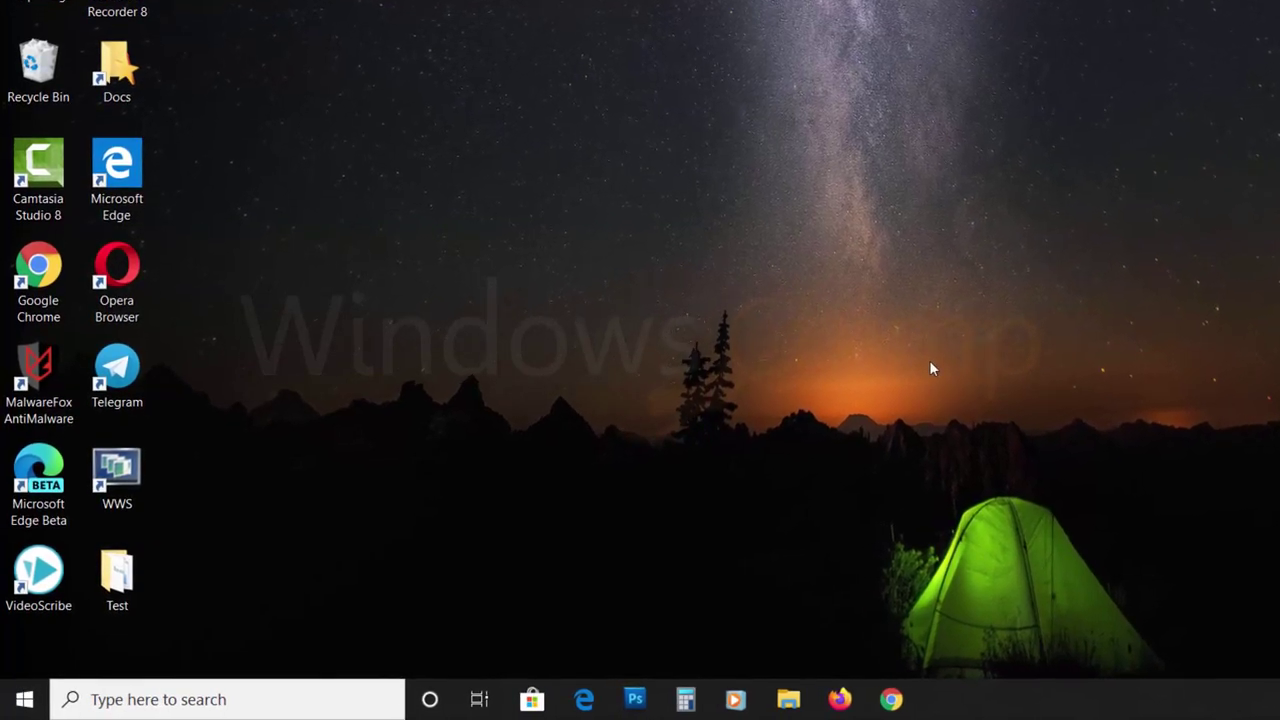
- Search for Device Manager, open it and move its window right
left_click(337, 697)
type("device mana")
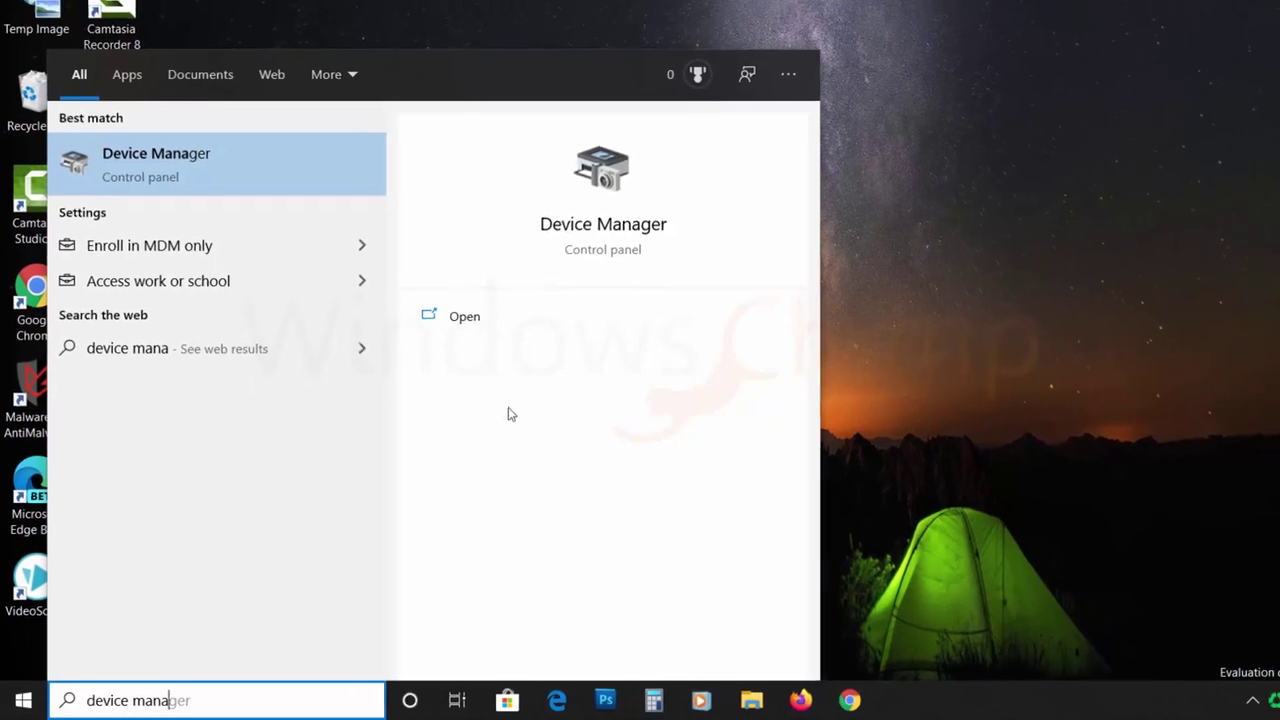
left_click(272, 126)
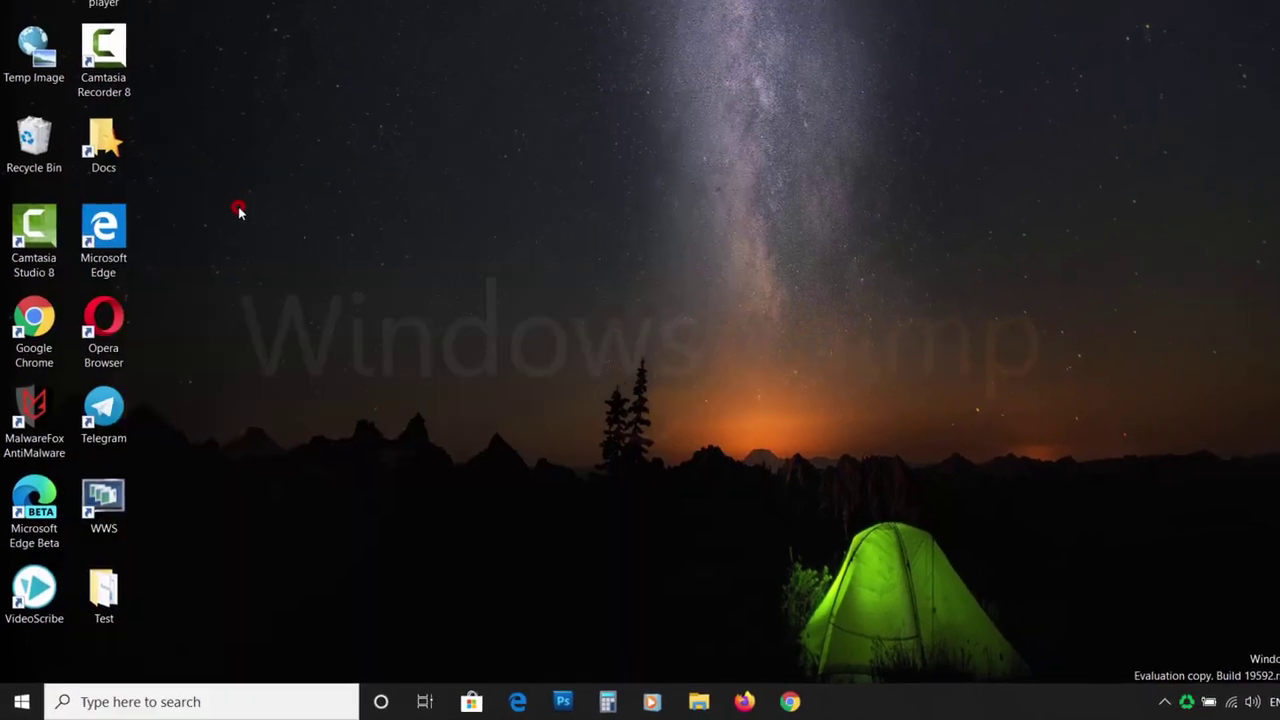
left_click_drag(451, 40, 686, 66)
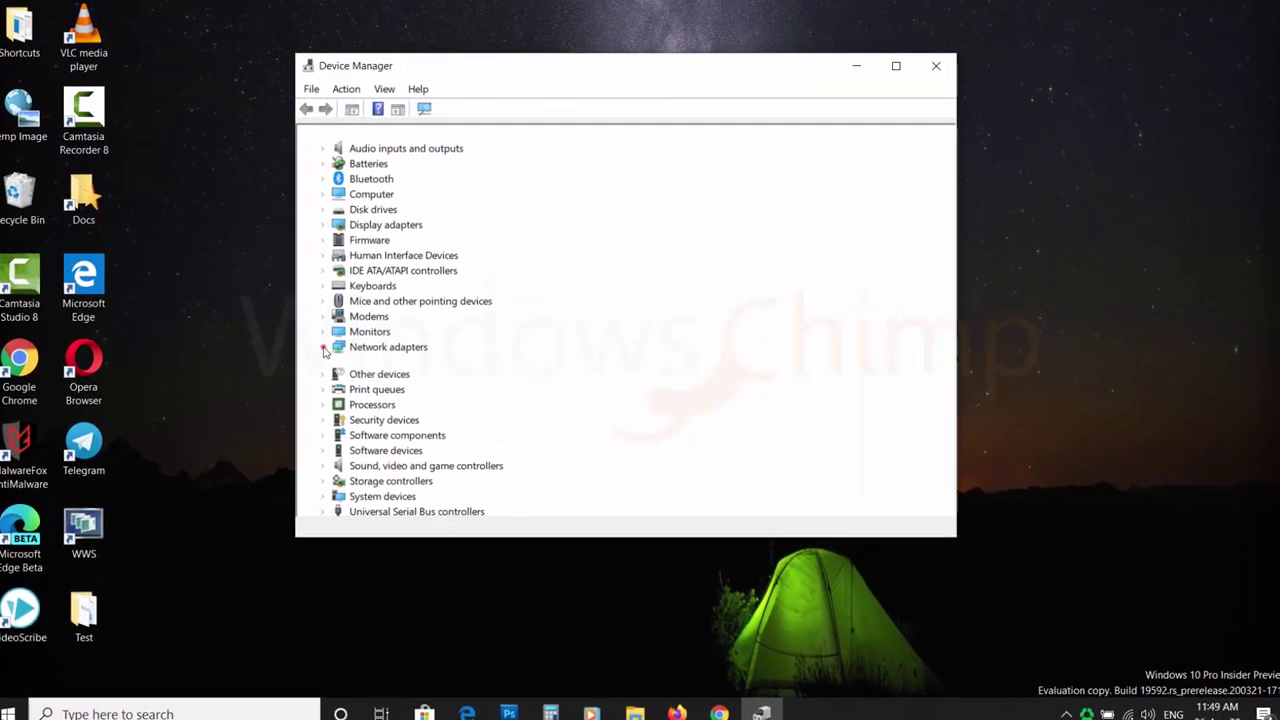
- Open the Intel Wireless-AC 9560 adapter's Driver tab and attempt Roll Back Driver
left_click(324, 347)
left_click(396, 362)
right_click(422, 378)
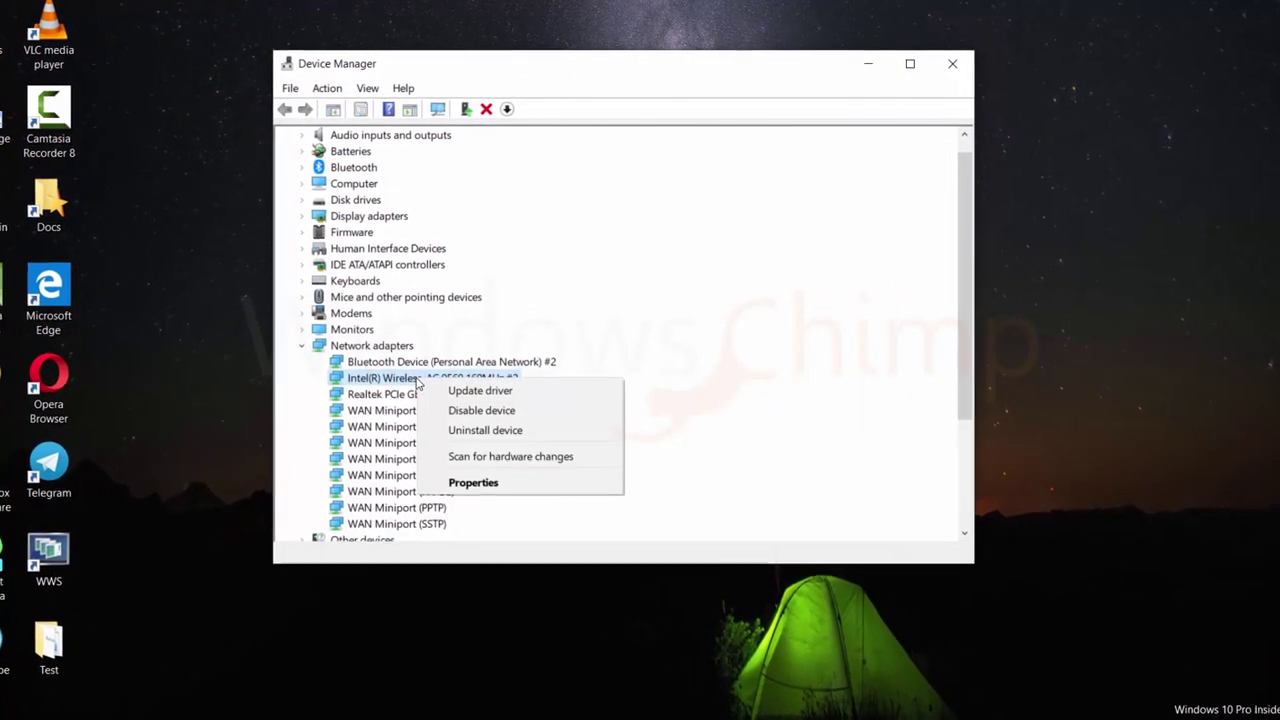
left_click(481, 502)
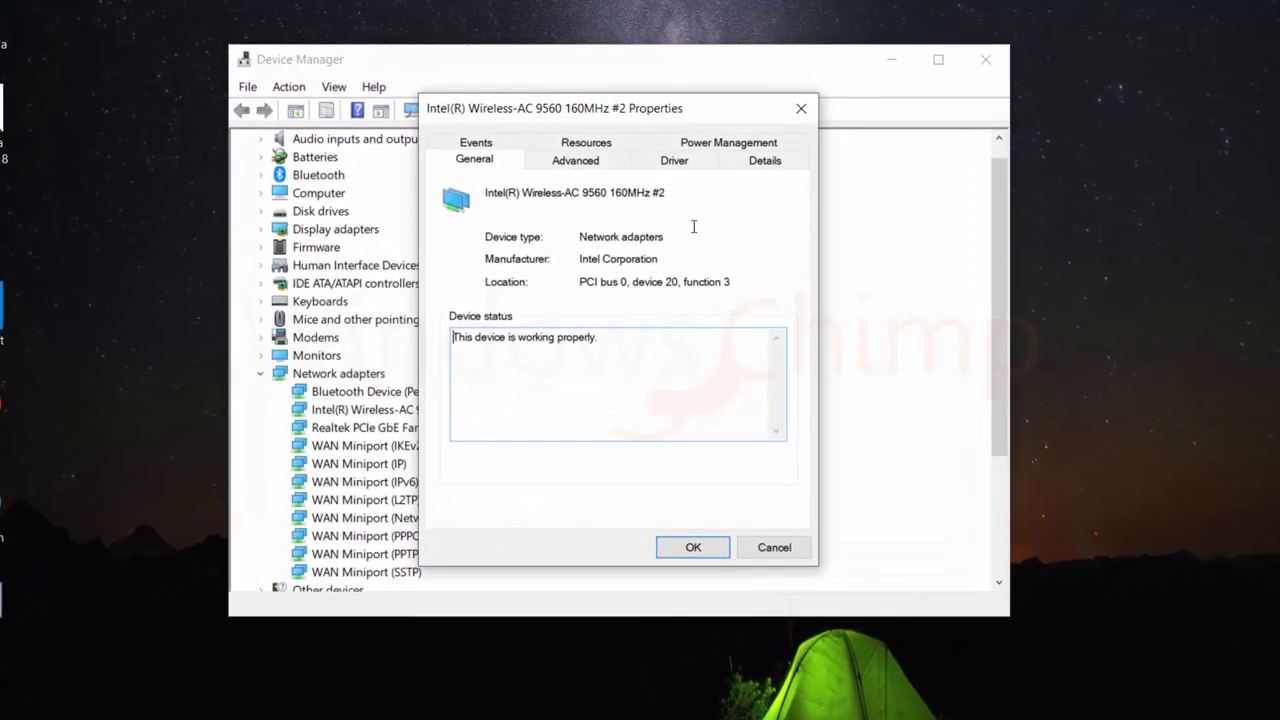
left_click(686, 163)
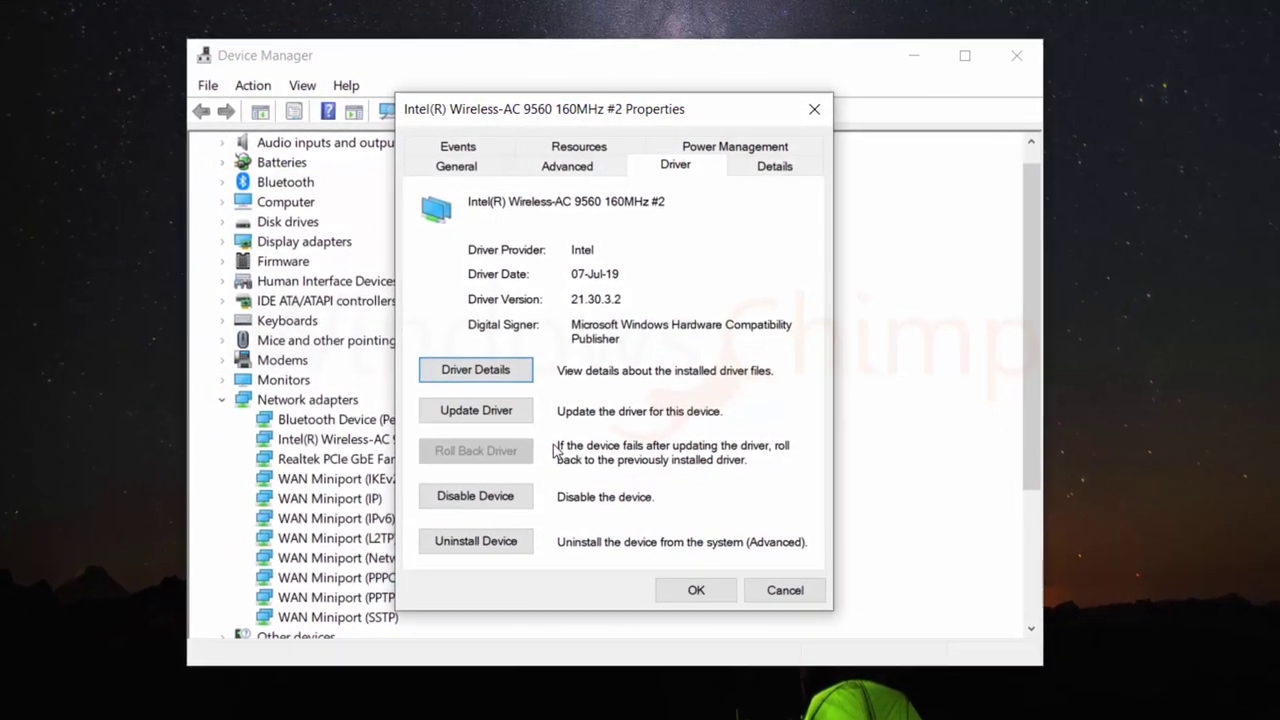
left_click(527, 459)
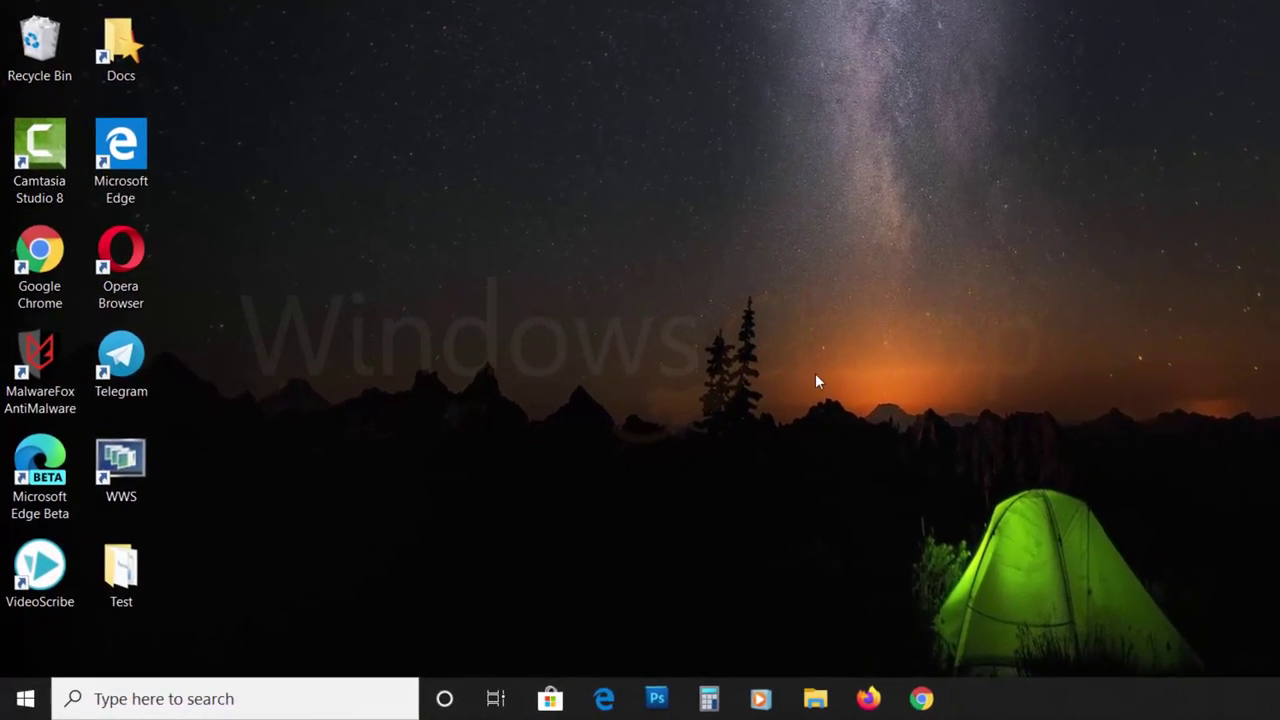
- Launch the Settings app from the Start menu gear
left_click(22, 700)
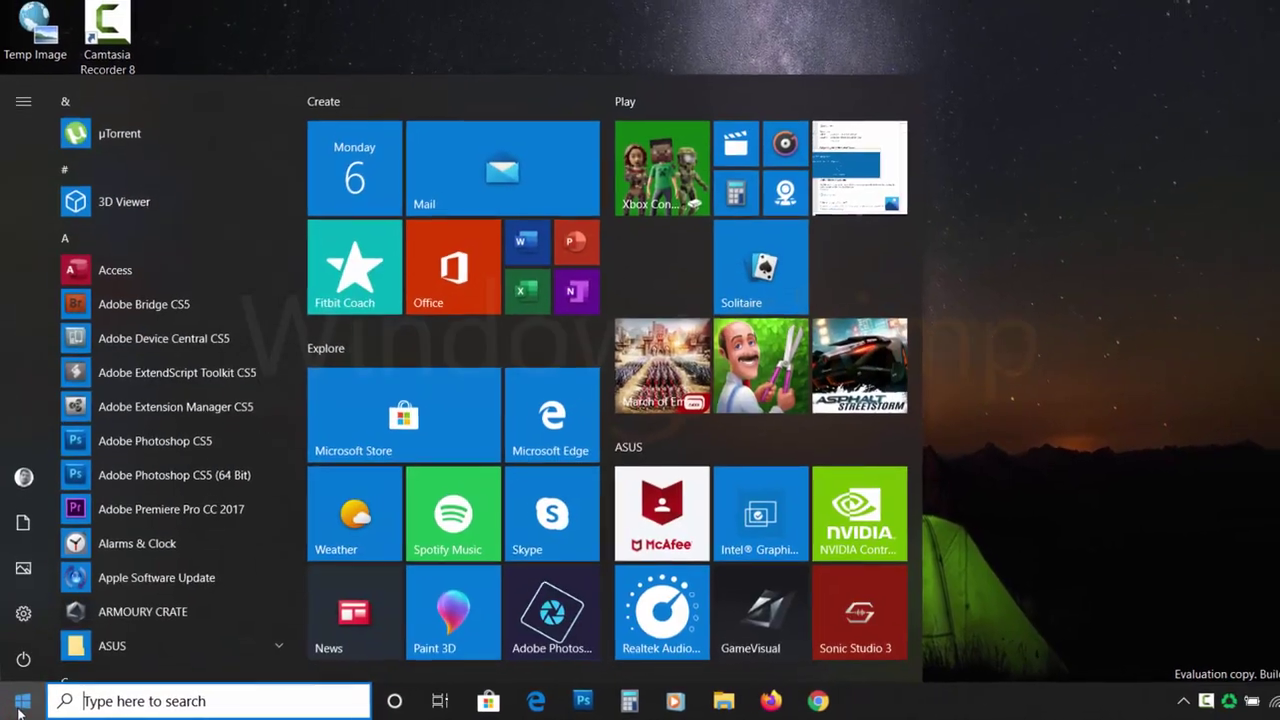
left_click(26, 628)
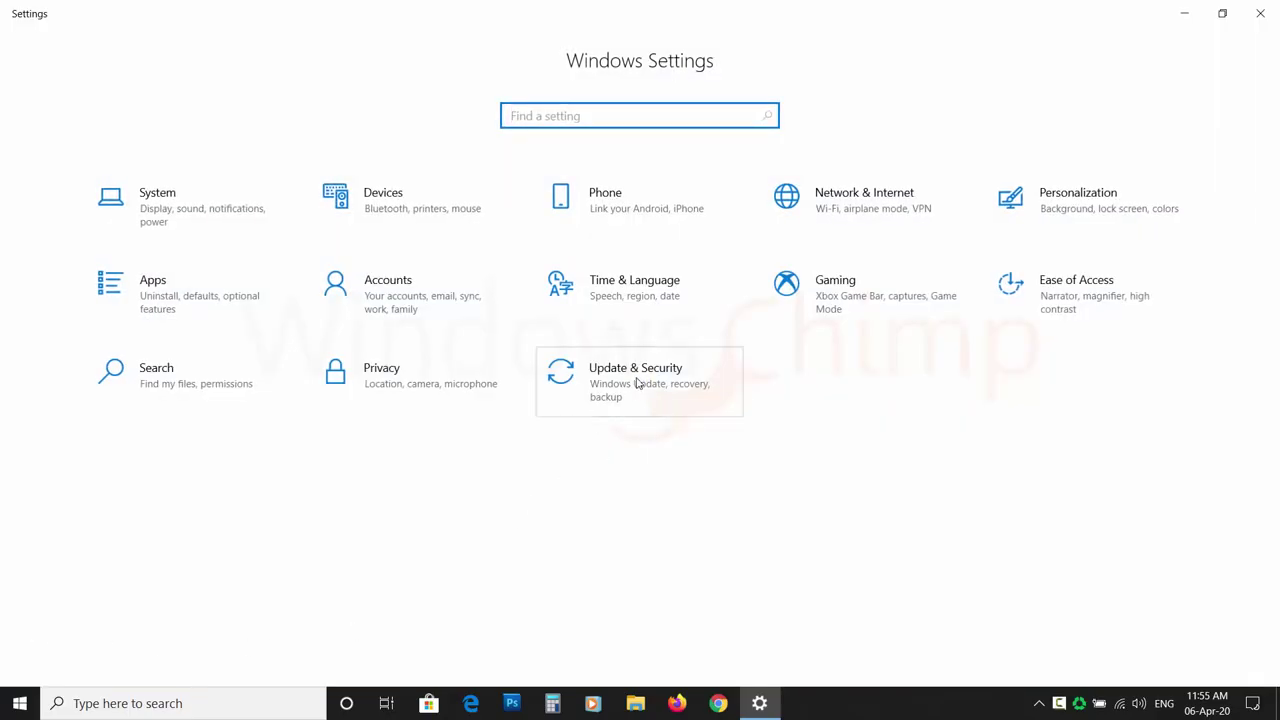
- Run the Internet Connections troubleshooter from Update & Security's additional troubleshooters
left_click(641, 401)
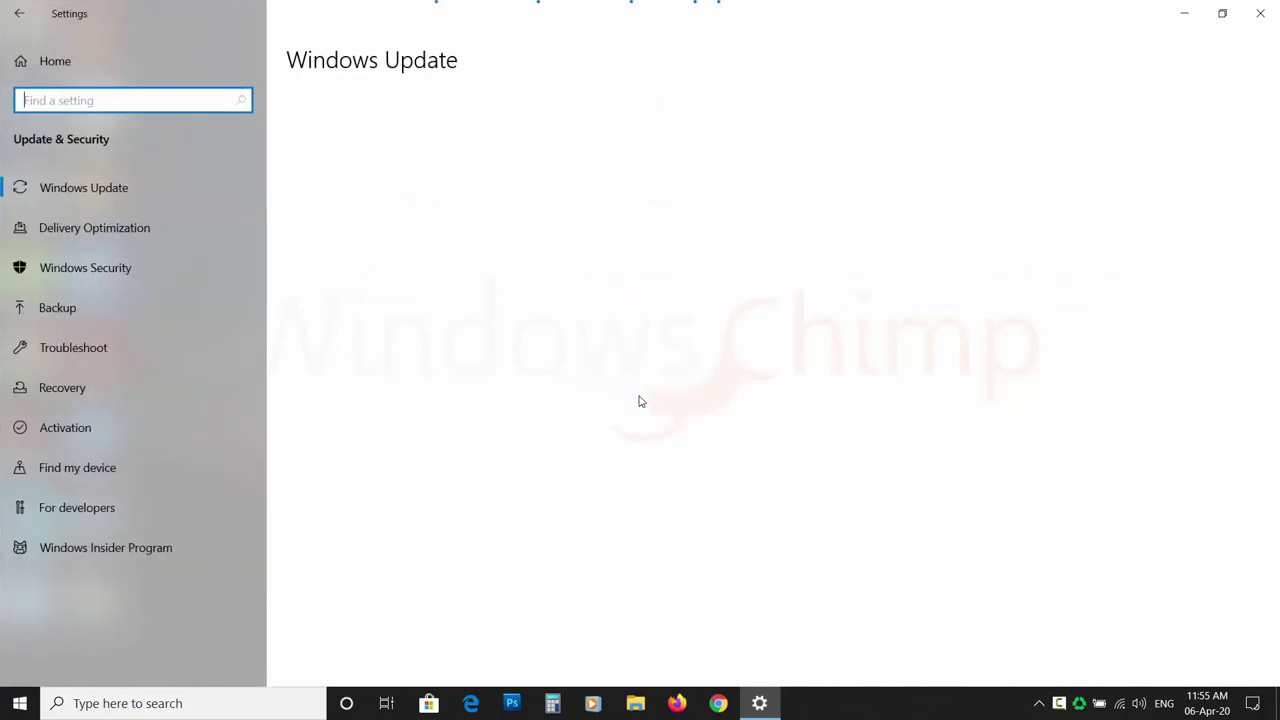
left_click(133, 345)
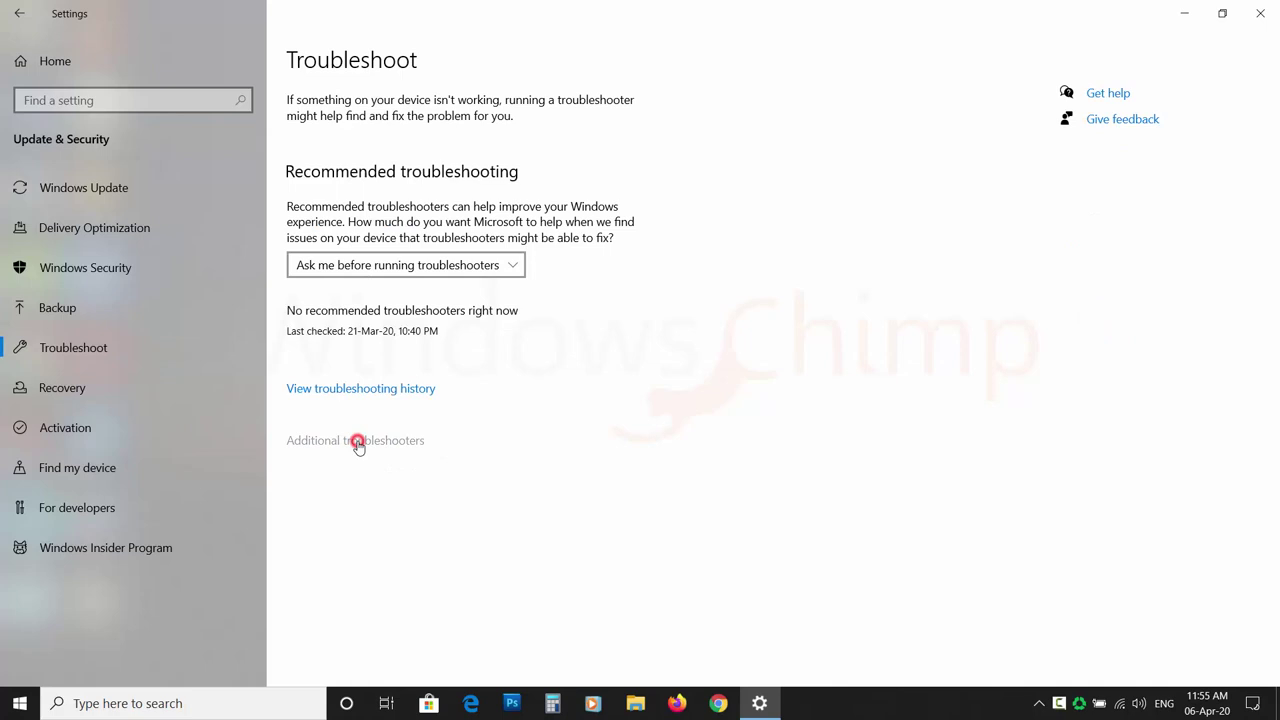
left_click(358, 441)
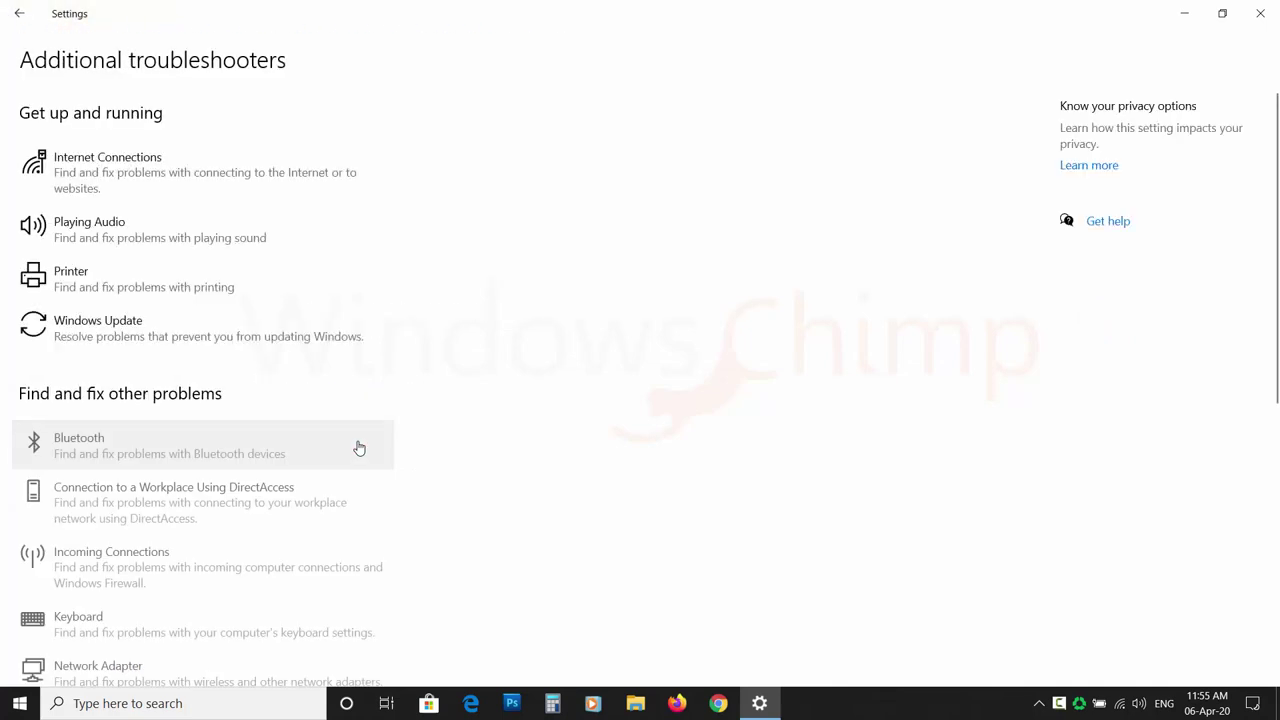
left_click(160, 177)
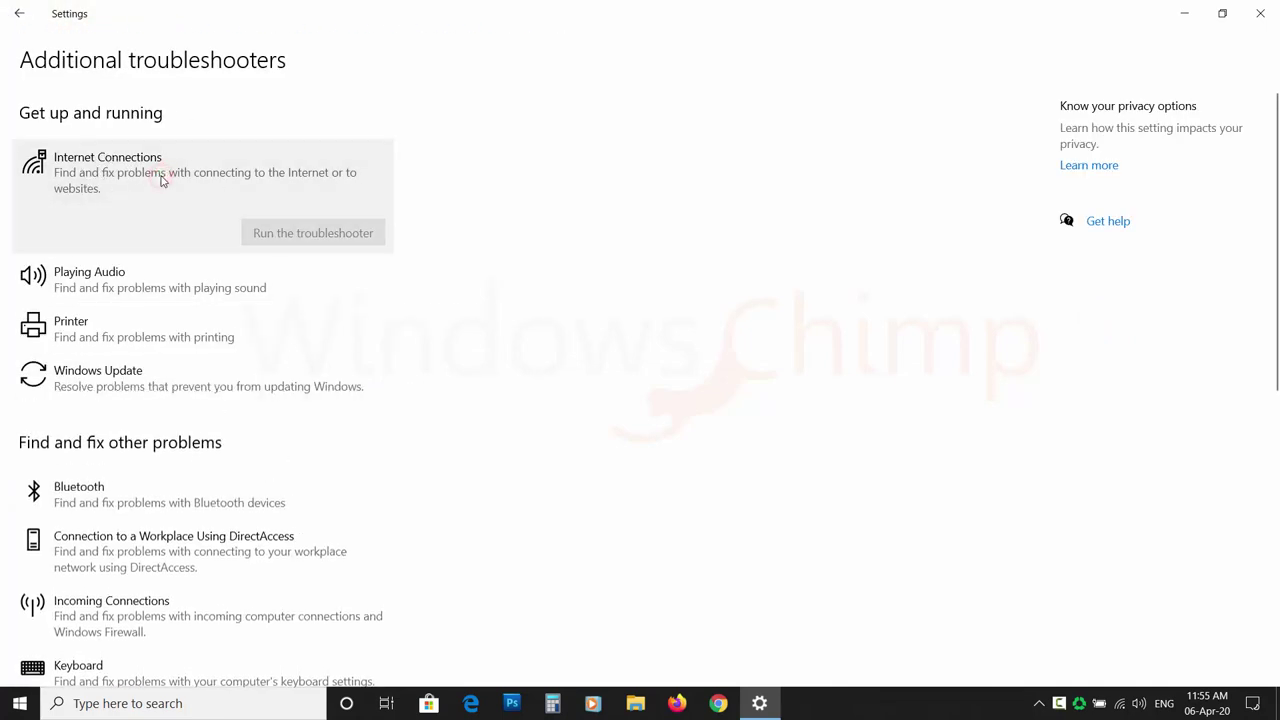
left_click(327, 236)
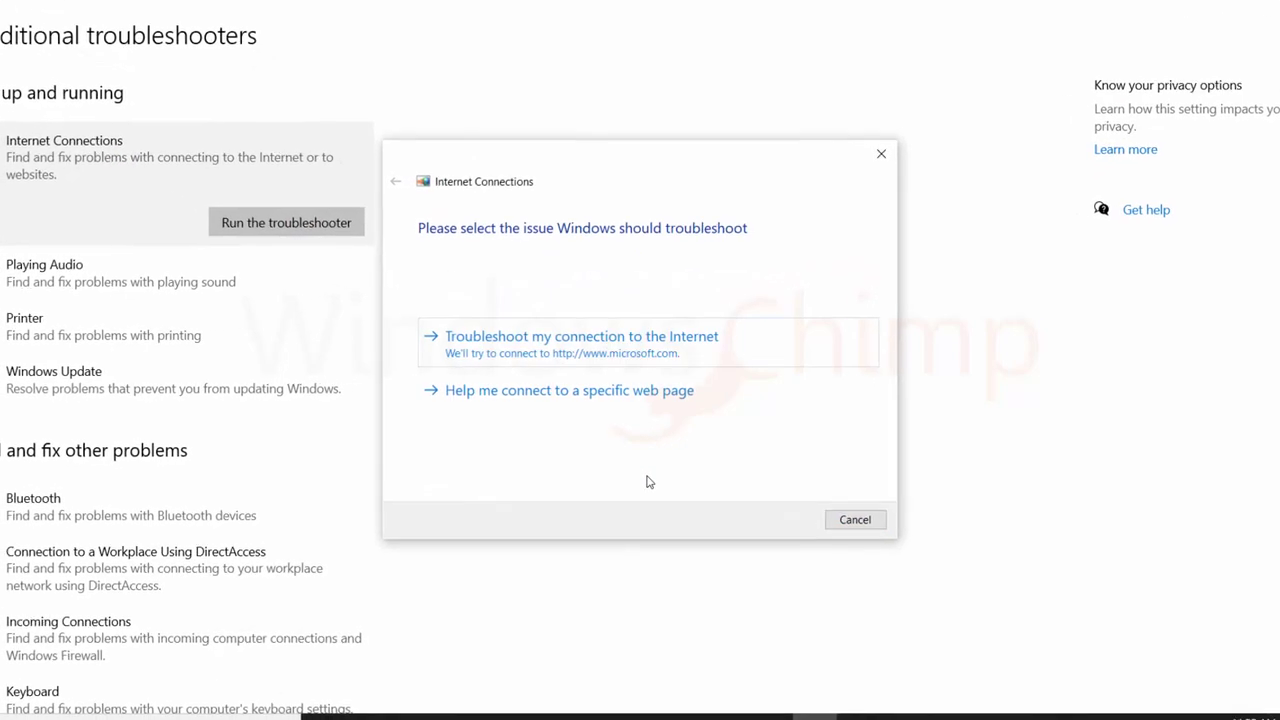
left_click(660, 353)
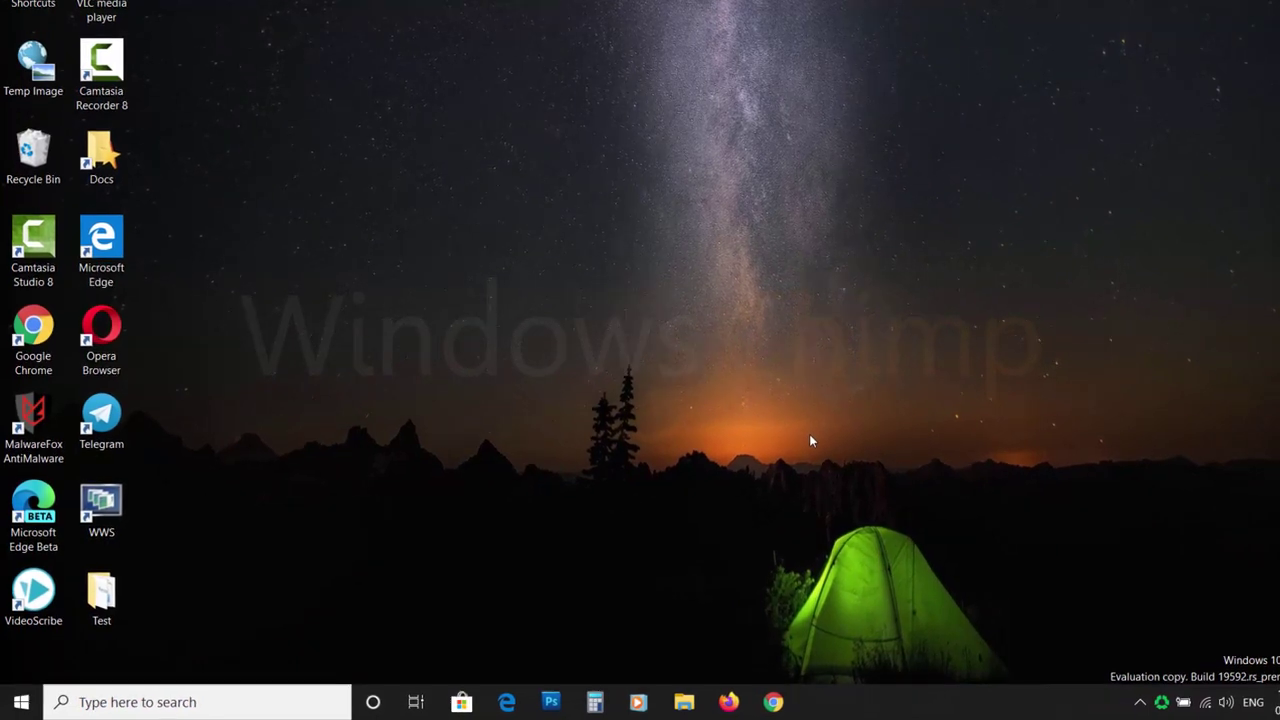
- Open Command Prompt as administrator and begin typing 'netsh advfirewall se'
left_click(207, 712)
type("command pr")
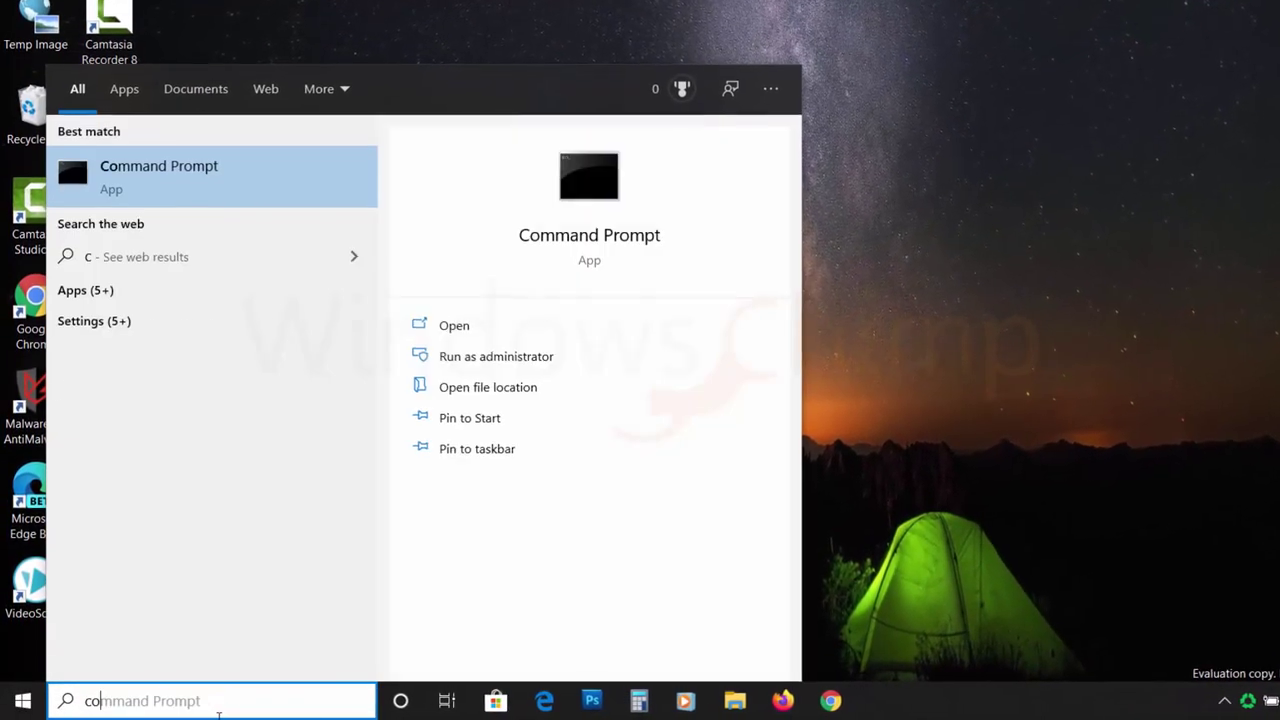
type("ompt")
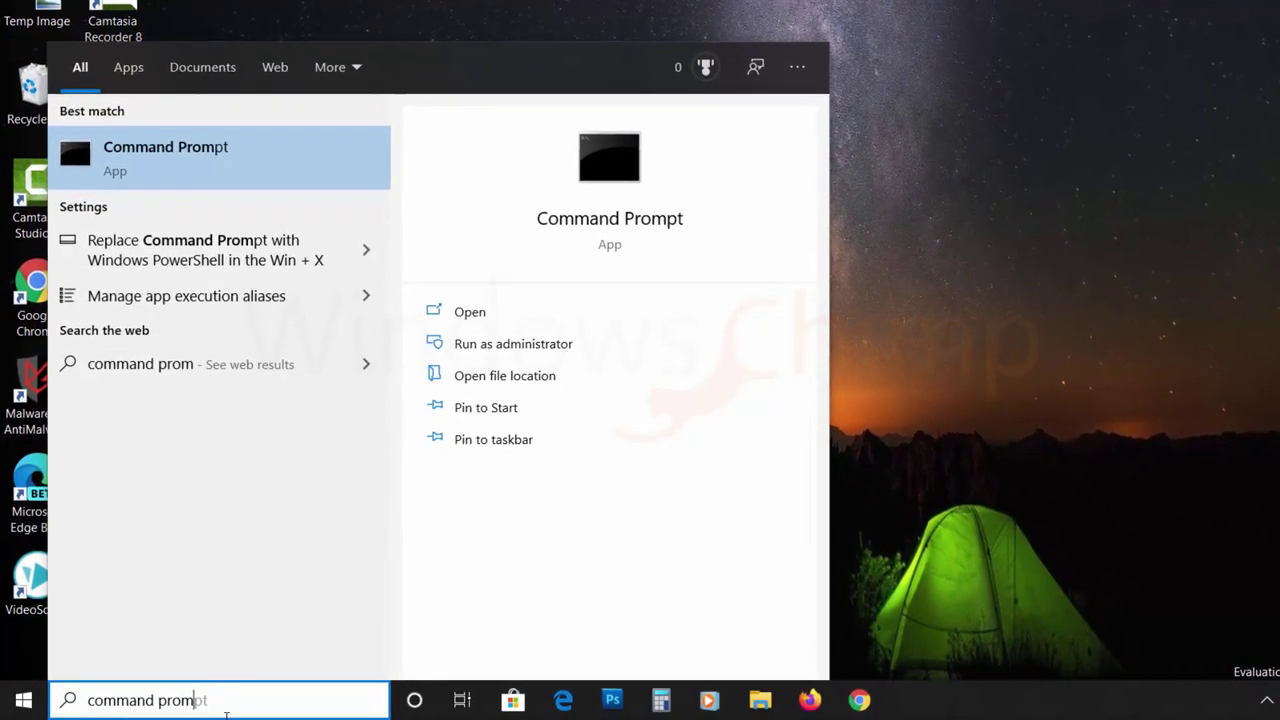
right_click(229, 148)
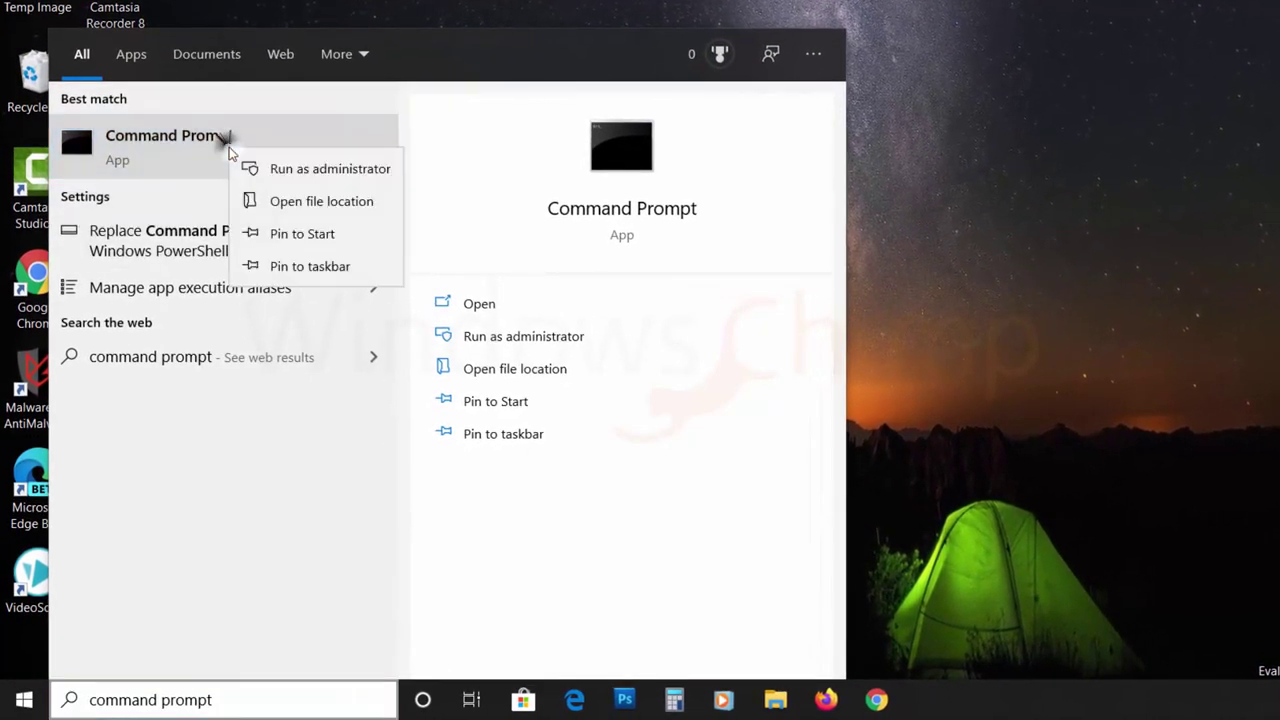
left_click(285, 170)
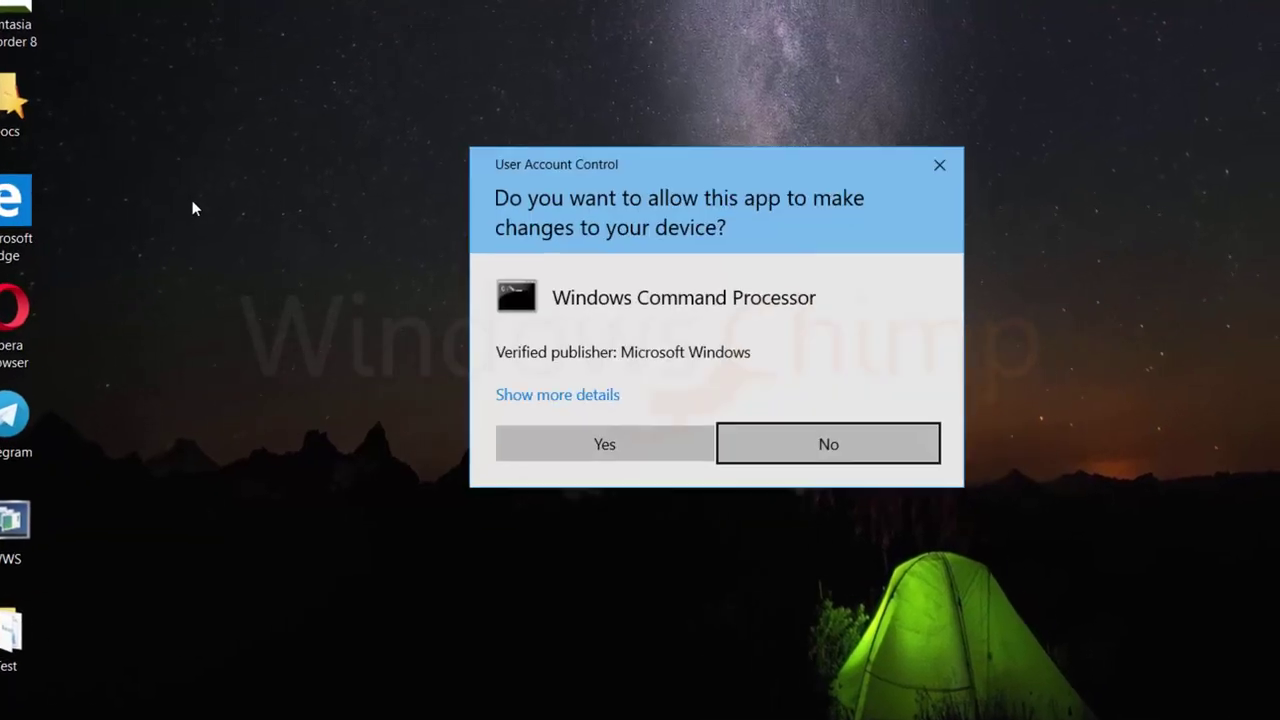
left_click(615, 446)
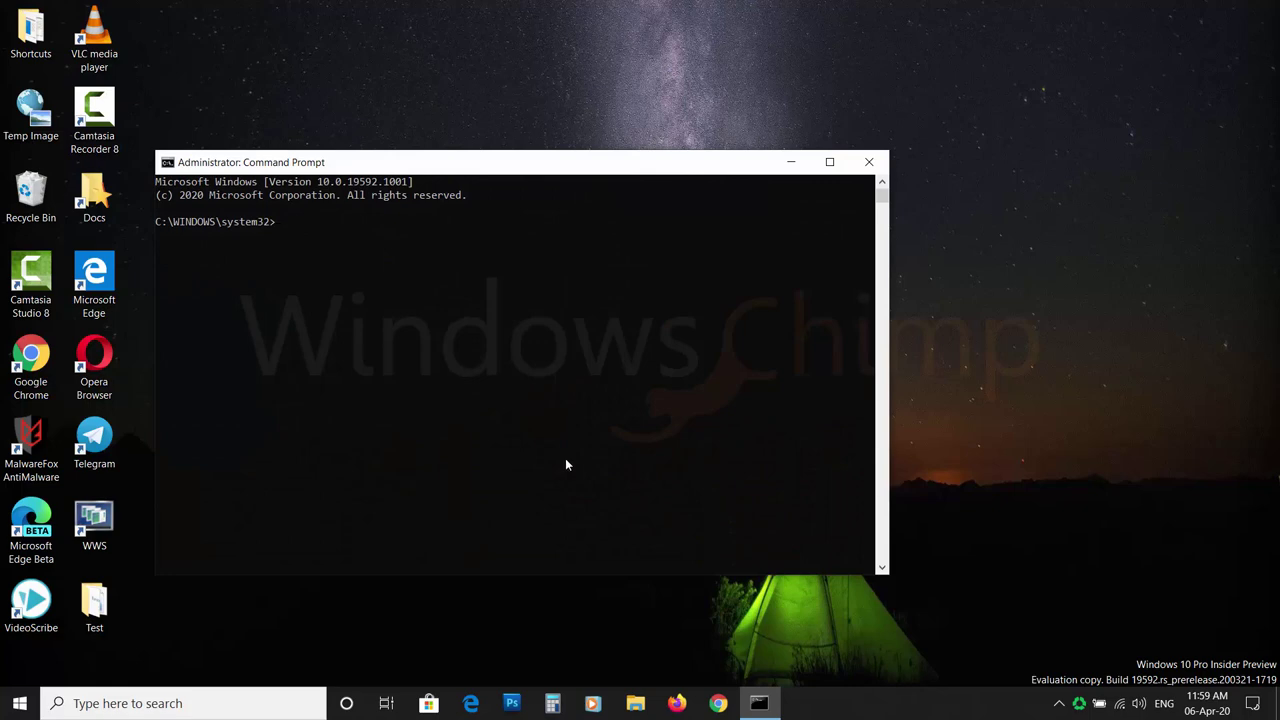
left_click_drag(600, 170, 733, 115)
type("netsh ad")
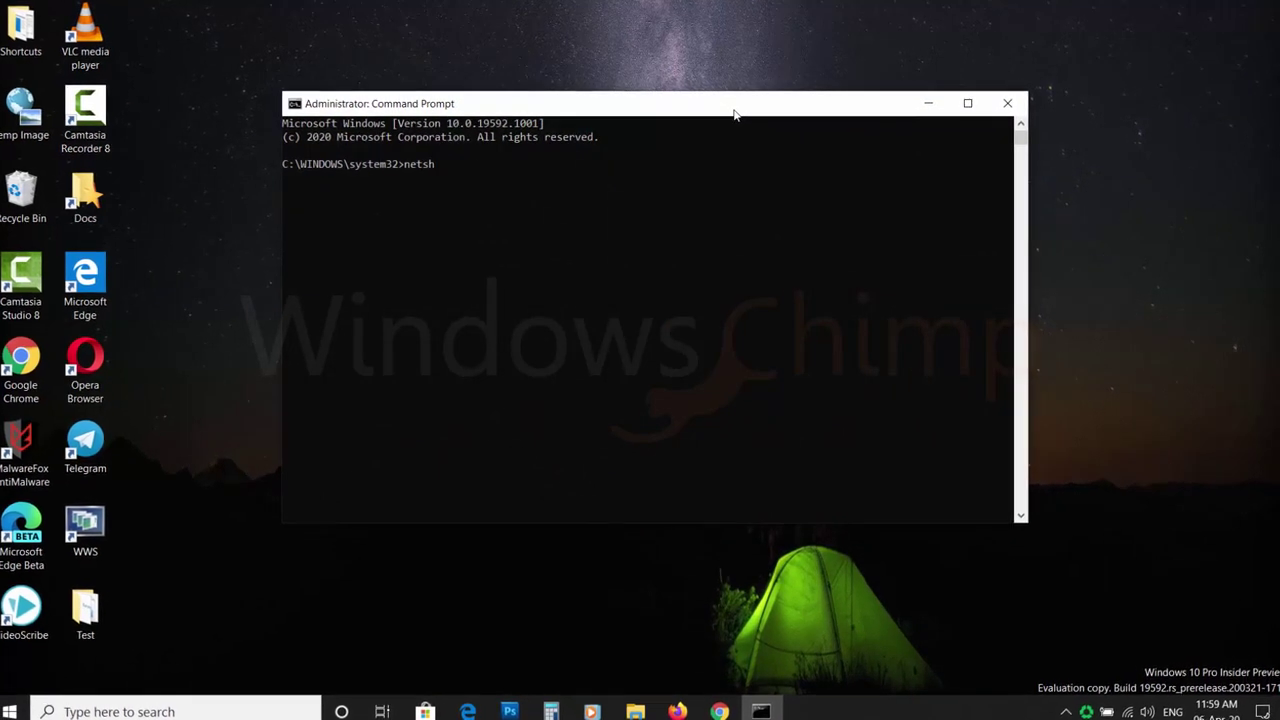
type("vfirewal")
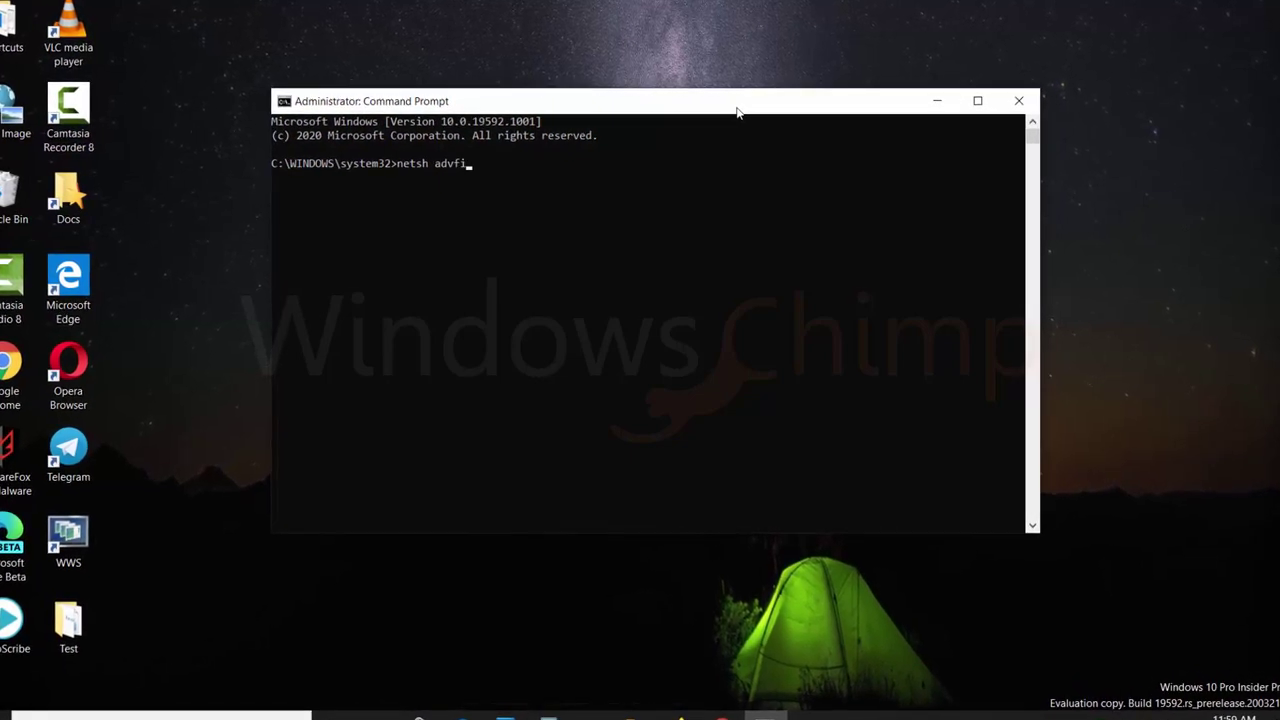
type("l se")
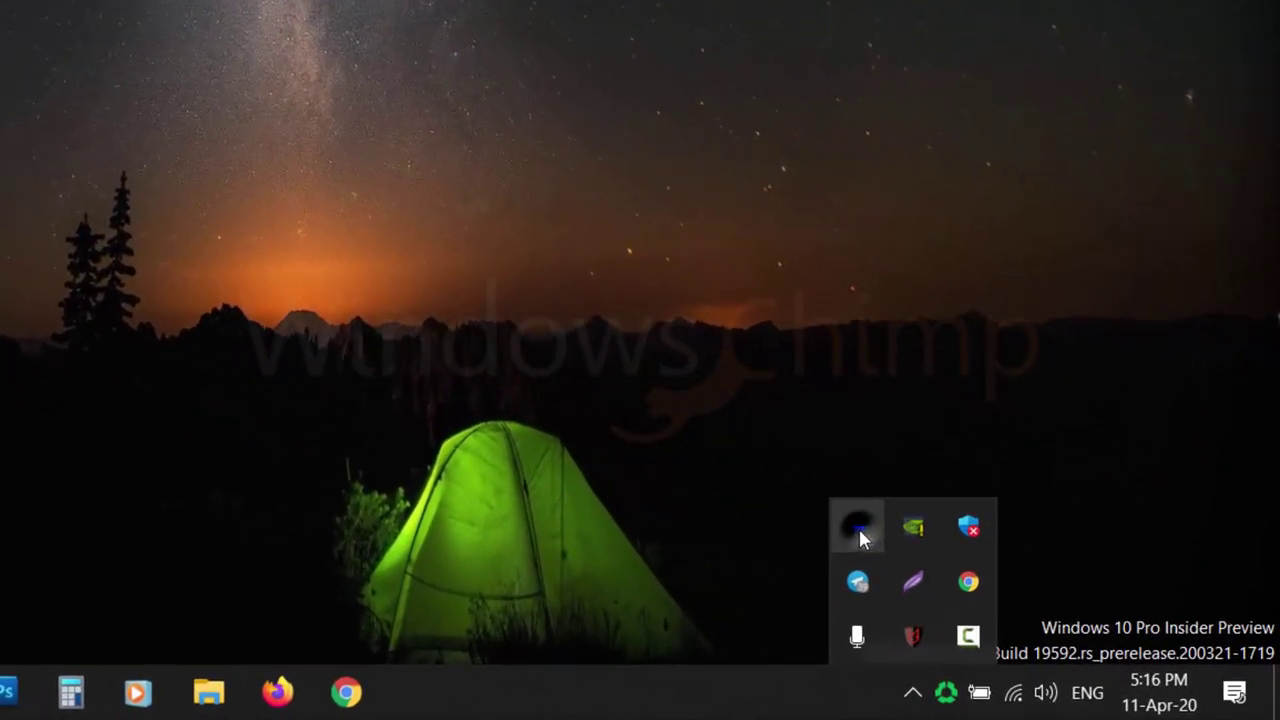
- Quit Malwarebytes from its system tray icon's menu
right_click(872, 540)
left_click(900, 524)
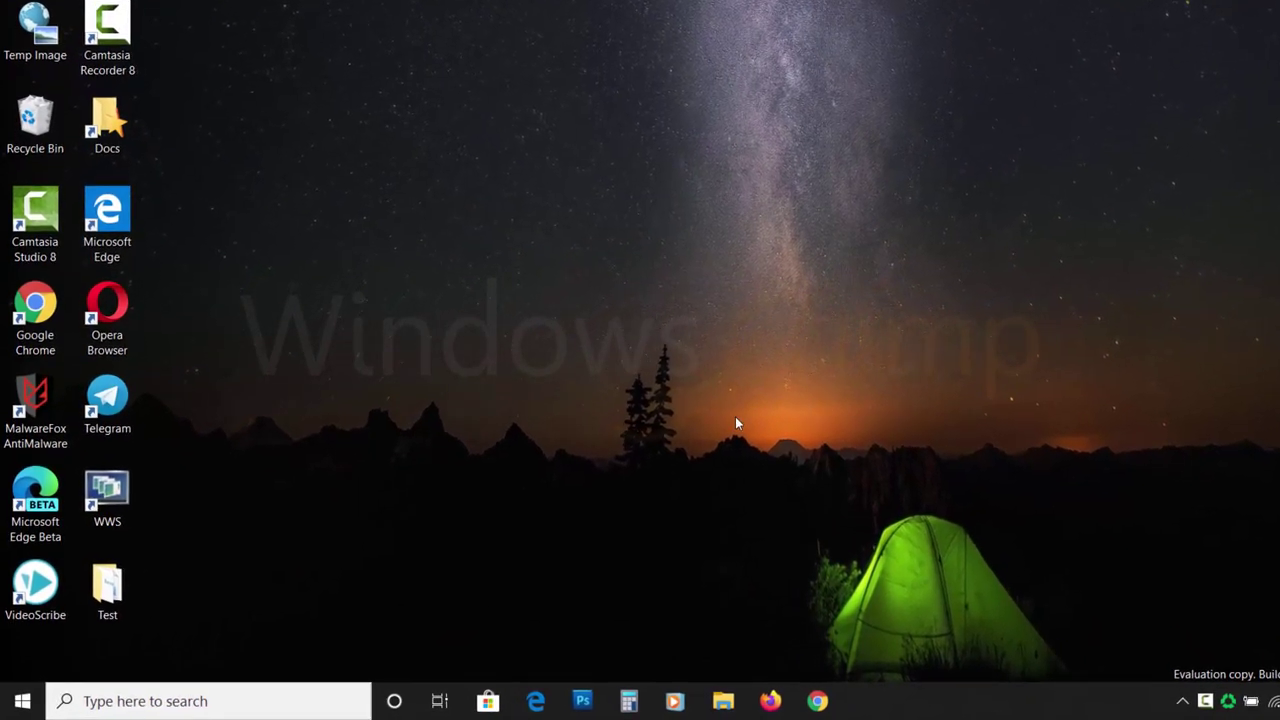
- Launch Command Prompt as administrator and approve the elevation prompt
left_click(265, 693)
type("command prompt")
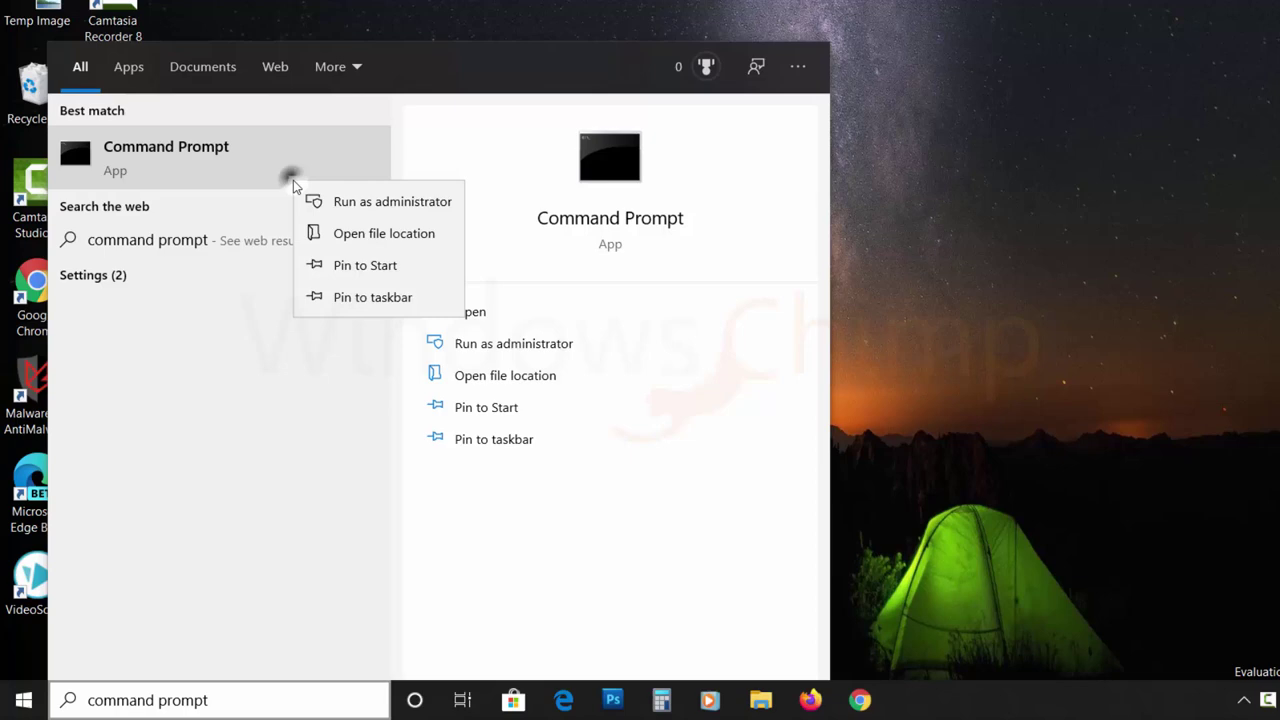
left_click(312, 201)
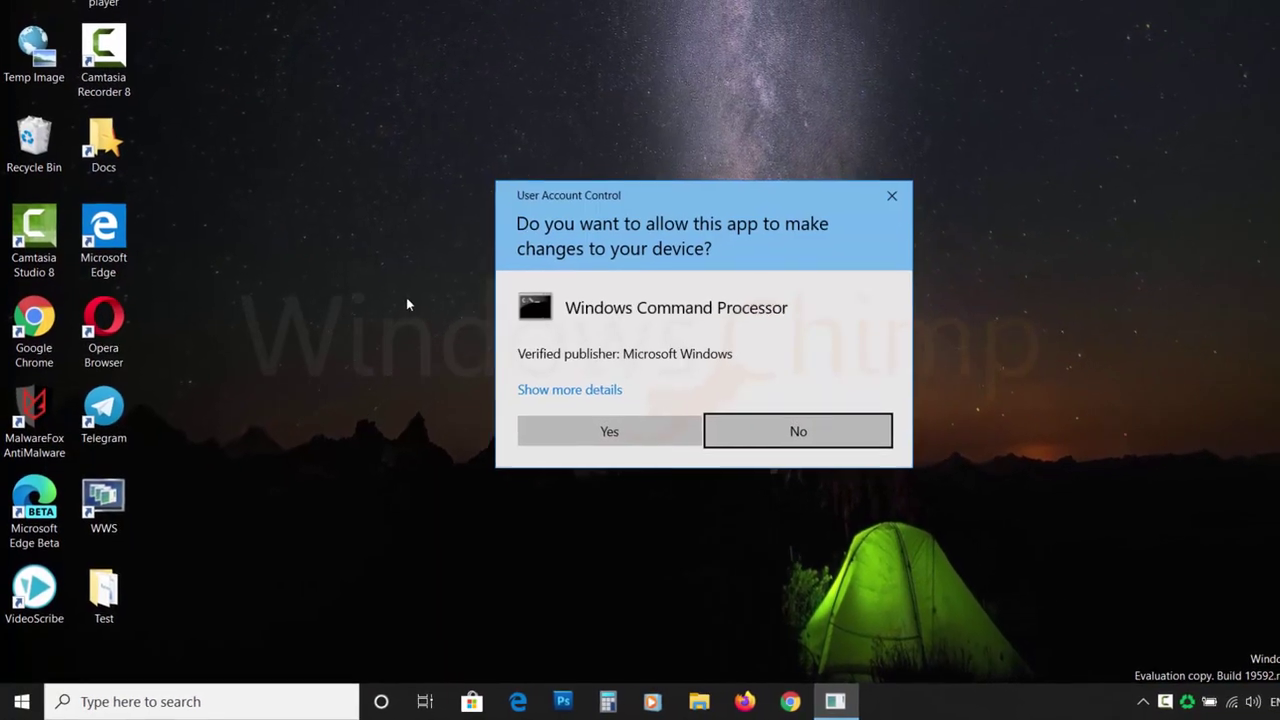
left_click(609, 431)
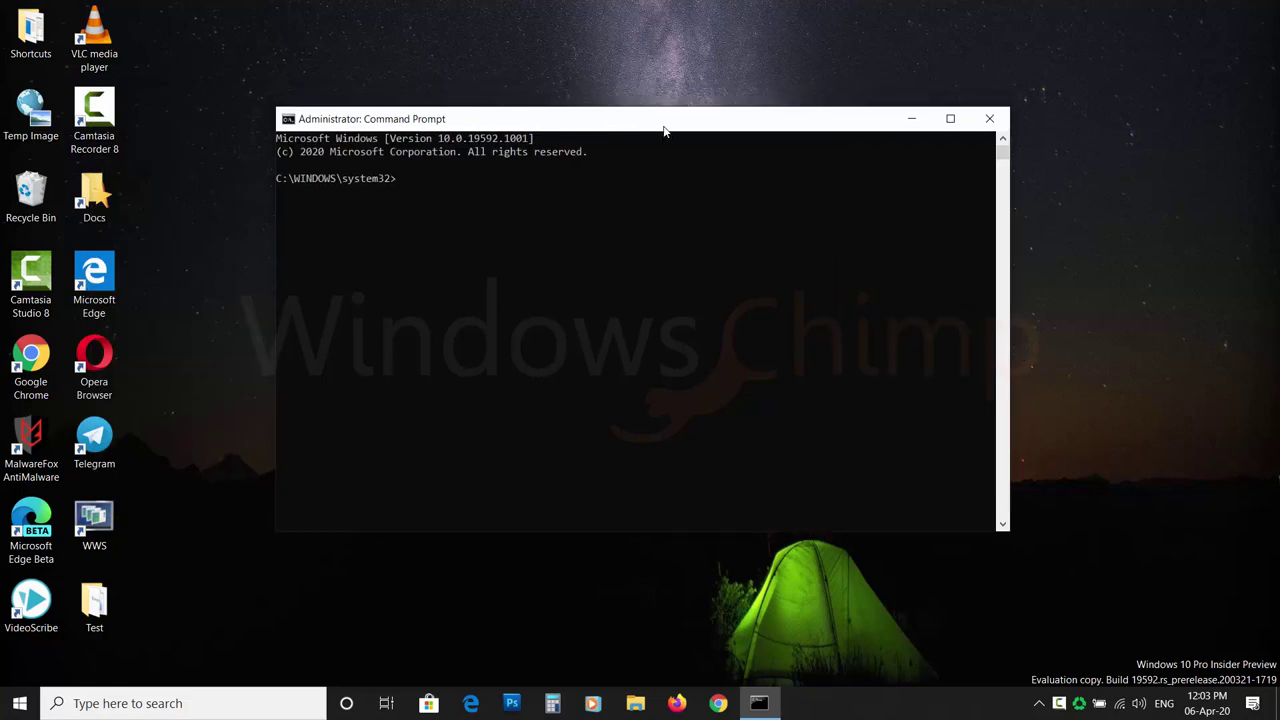
- Reset the Winsock catalog with 'netsh winsock reset' and the IP stack with 'netsh int ip reset'
type("netsh")
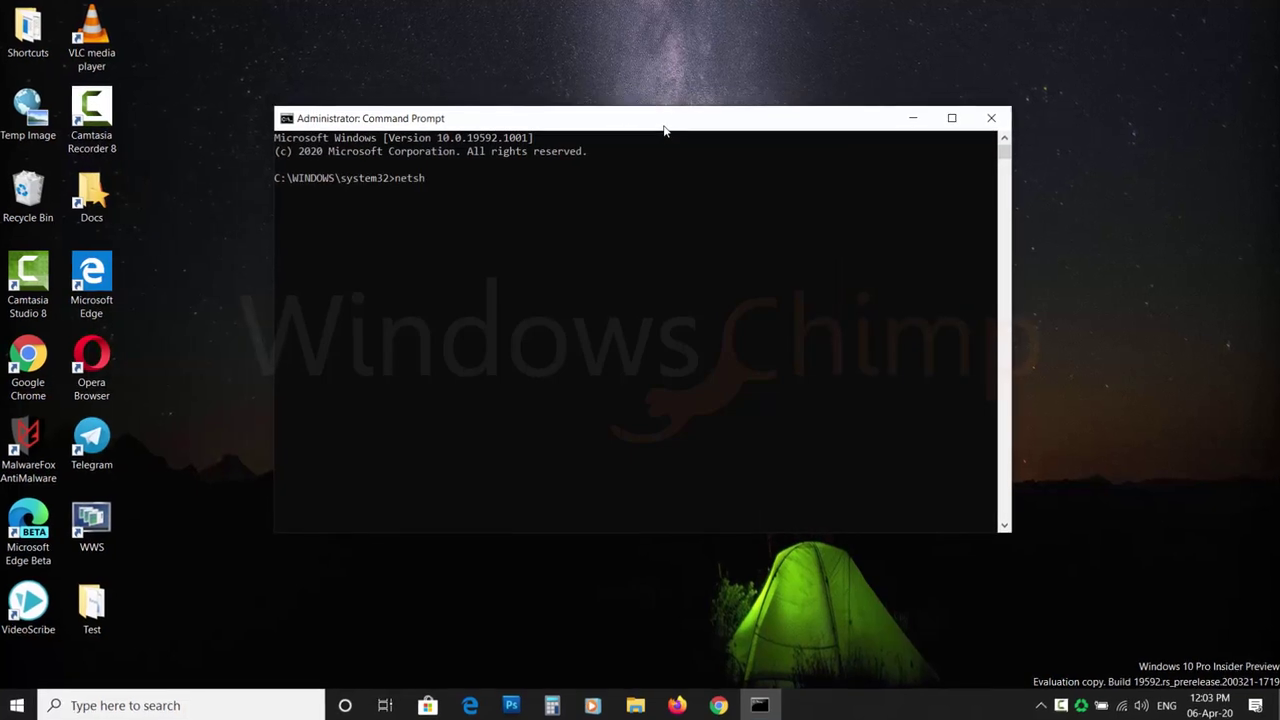
type(" winsock ")
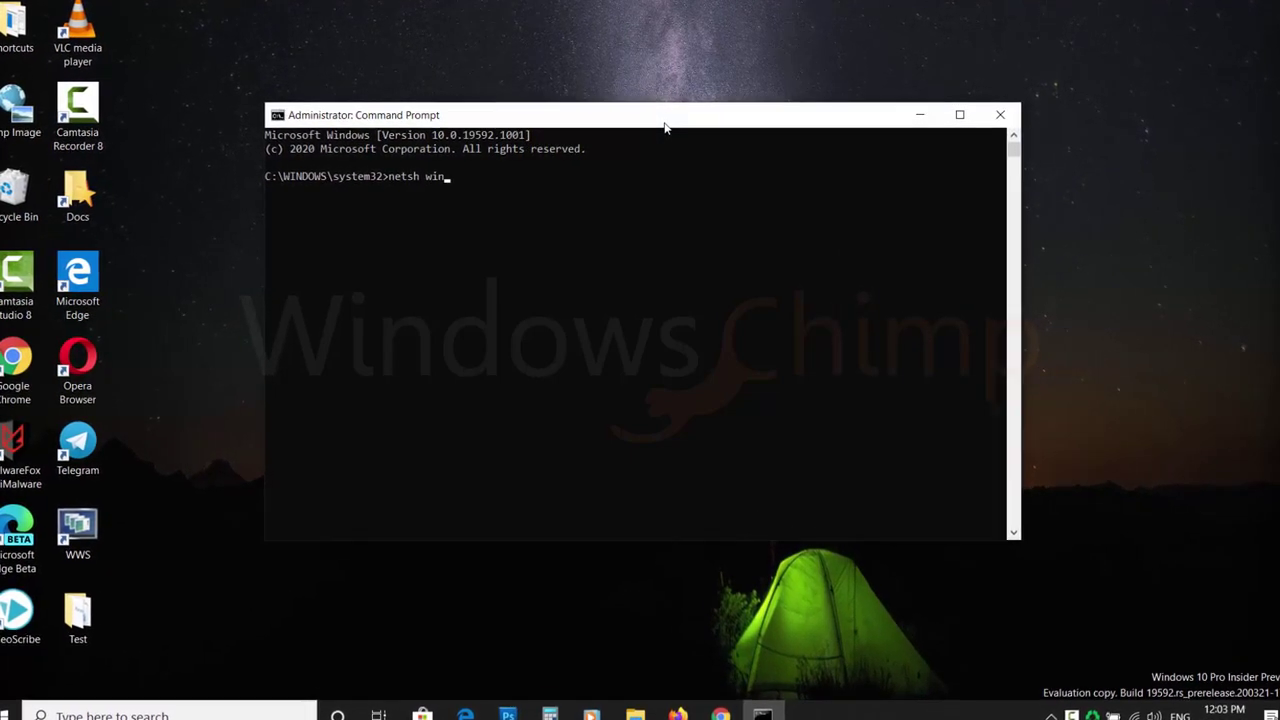
type("reset")
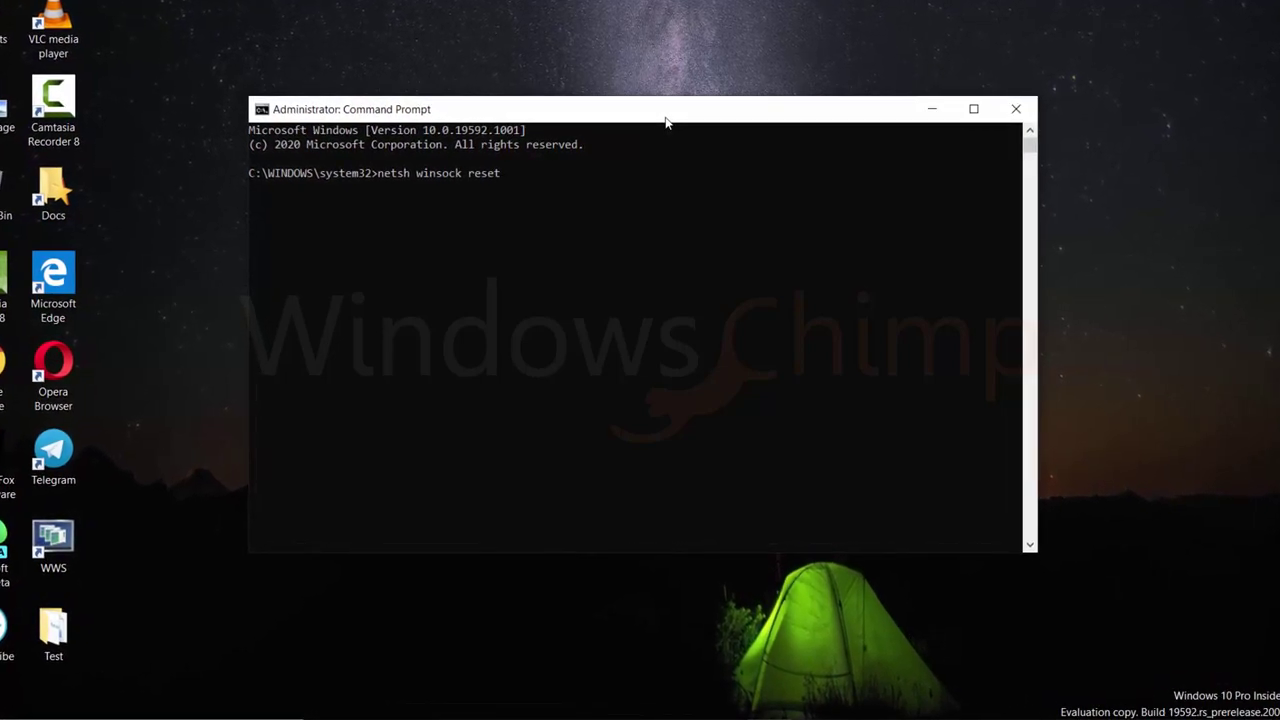
key("Return")
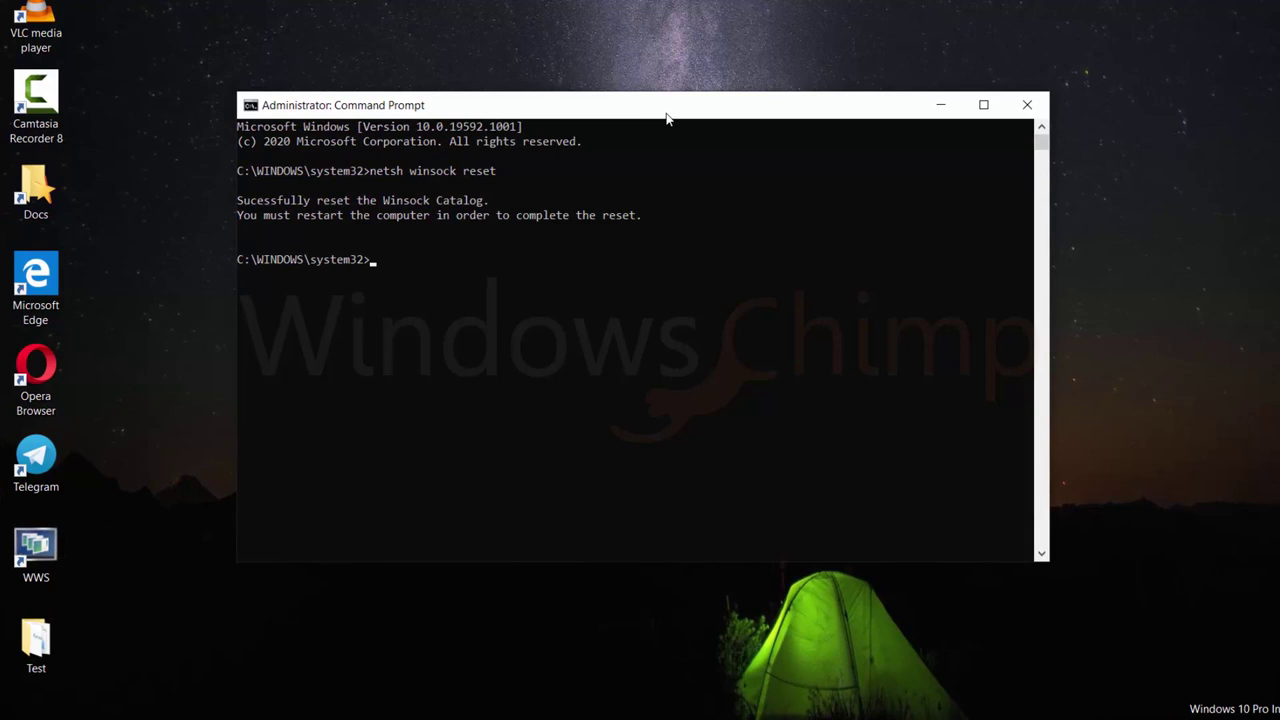
type("ne")
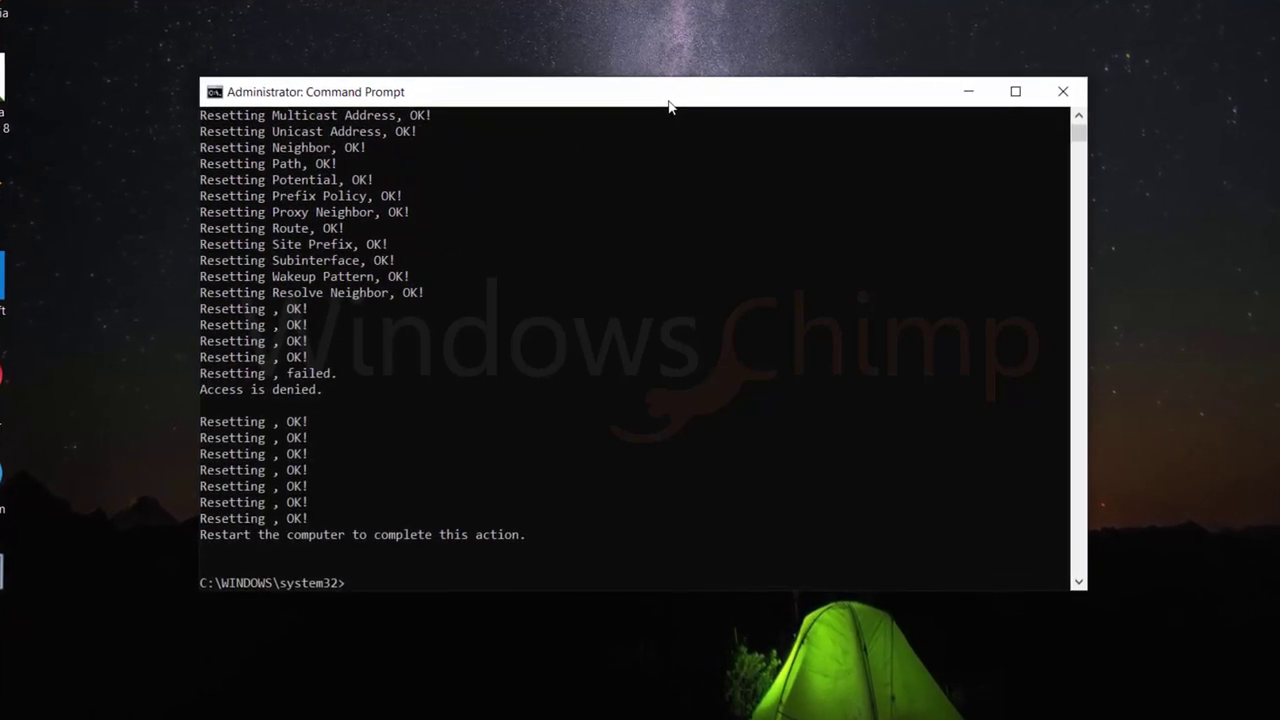
scroll(644, 218, "down", 3)
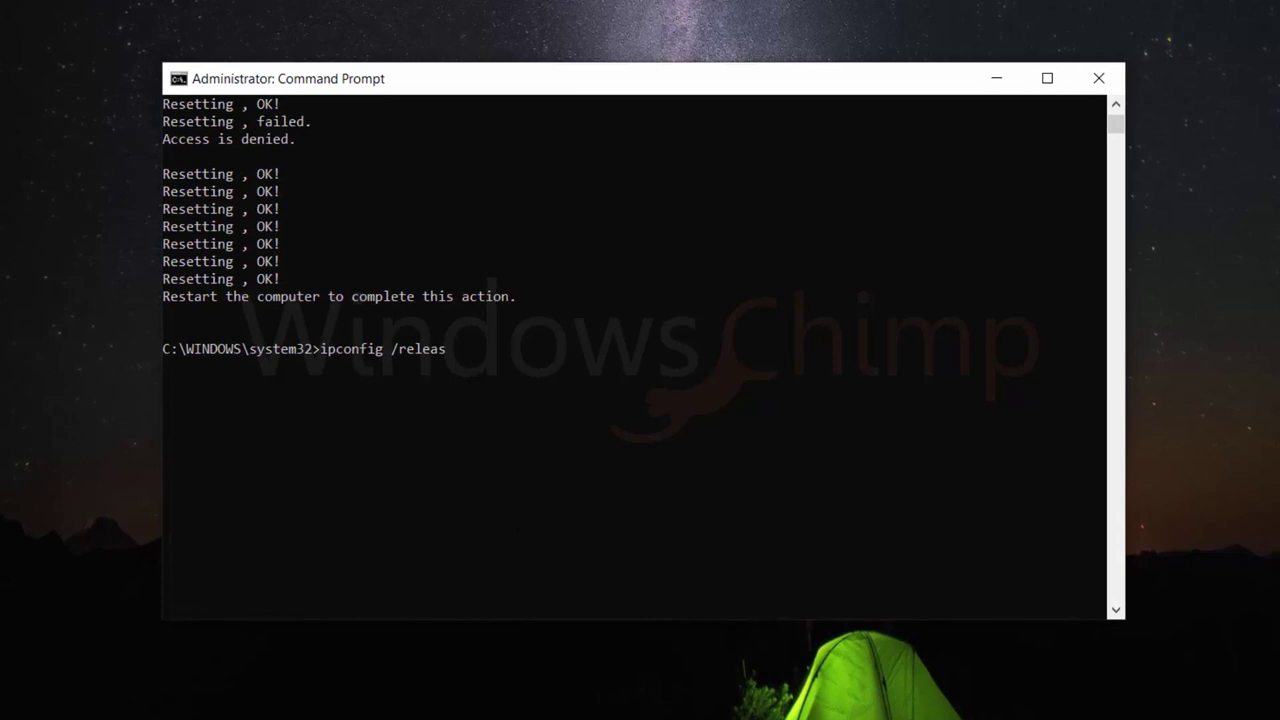
- Run 'ipconfig /release', 'ipconfig /renew' and 'ipconfig /flushdns' in the console
type("e")
key("Return")
scroll(512, 530, "down", 3)
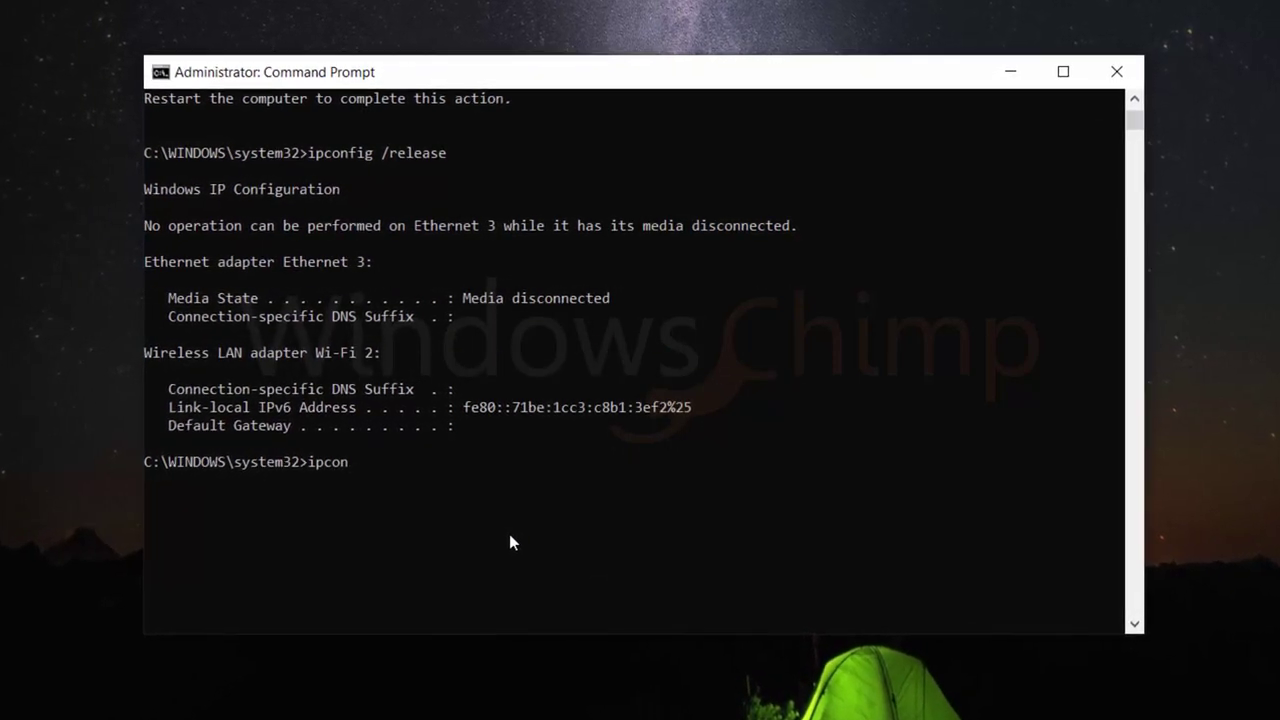
type("ipconfig /")
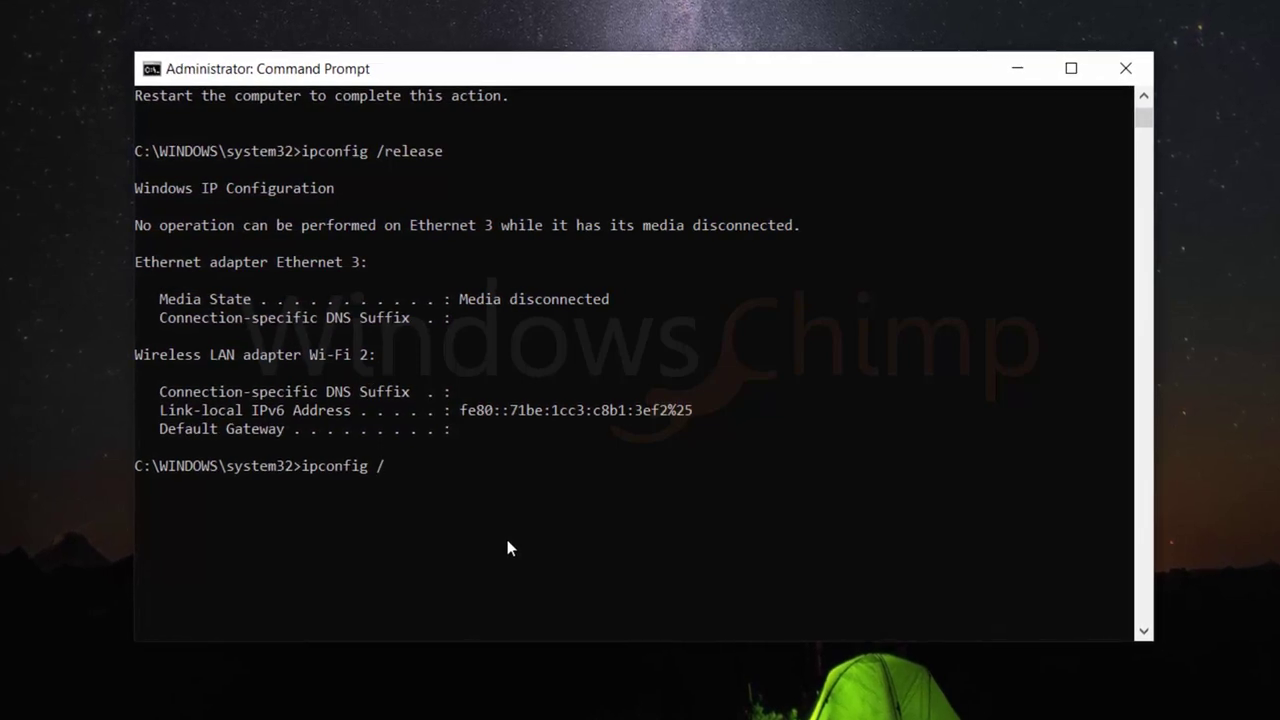
type("renew")
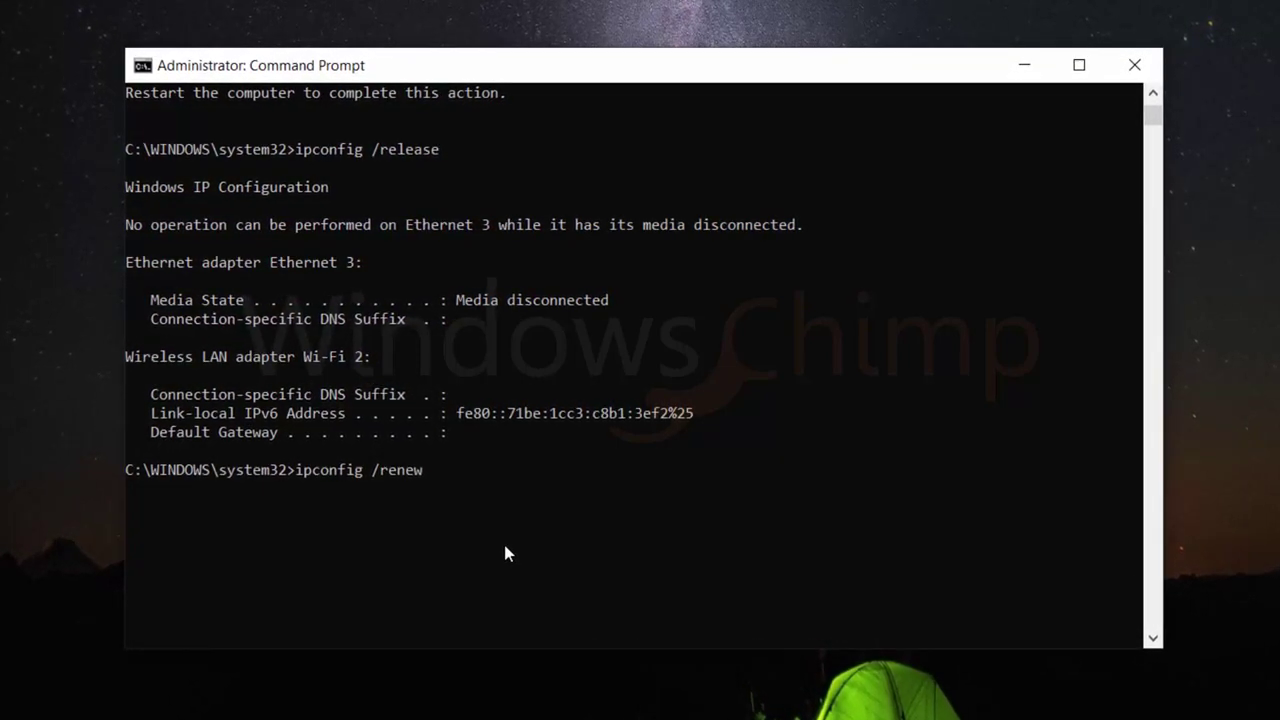
key("Return")
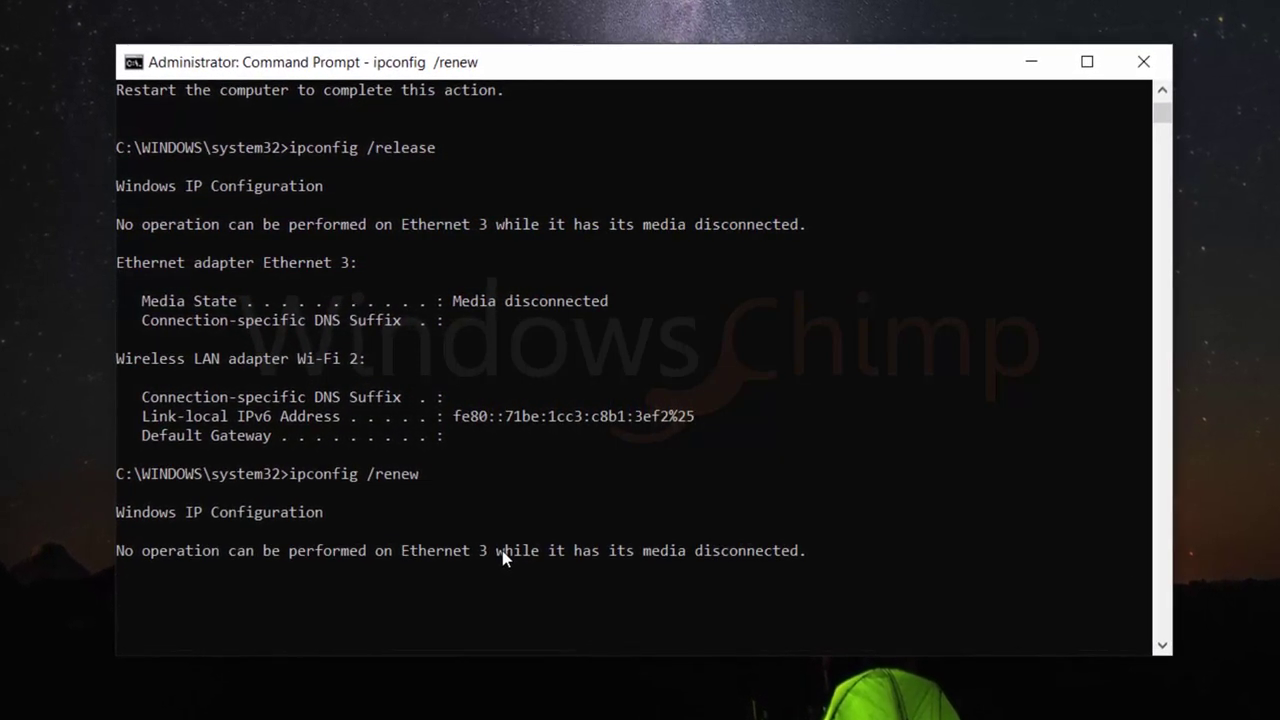
scroll(503, 562, "down", 3)
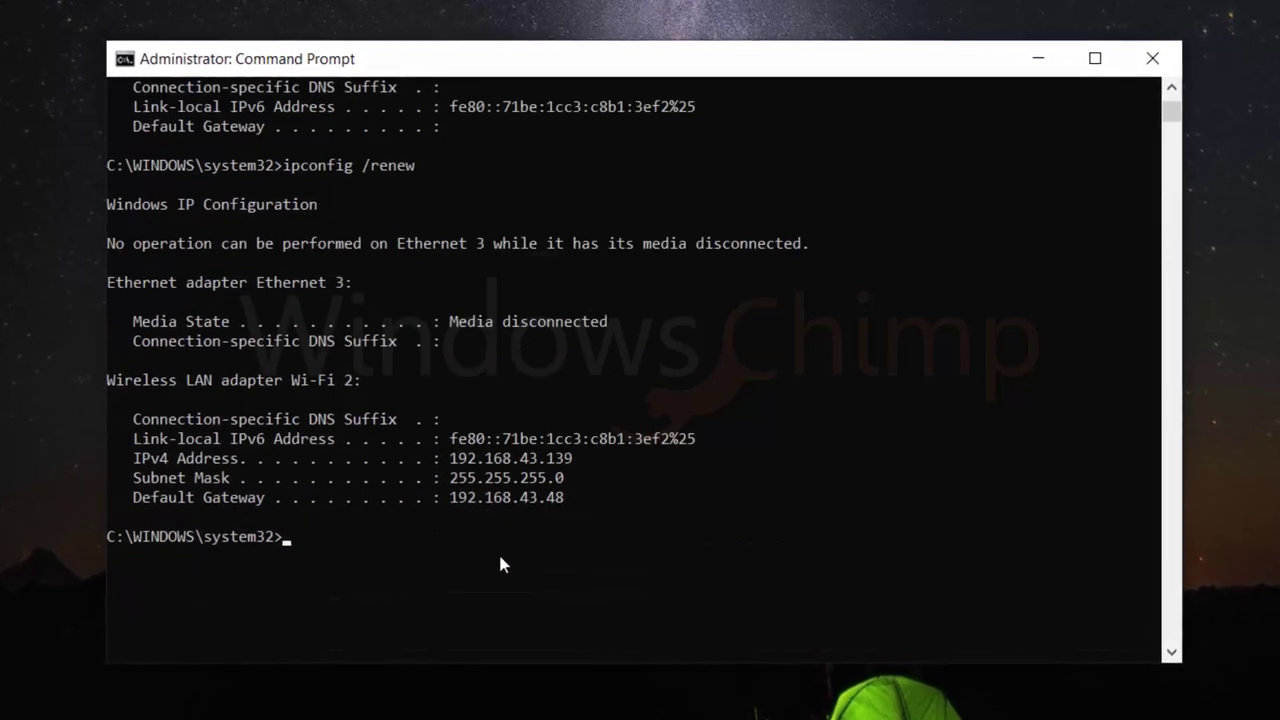
type("ipc")
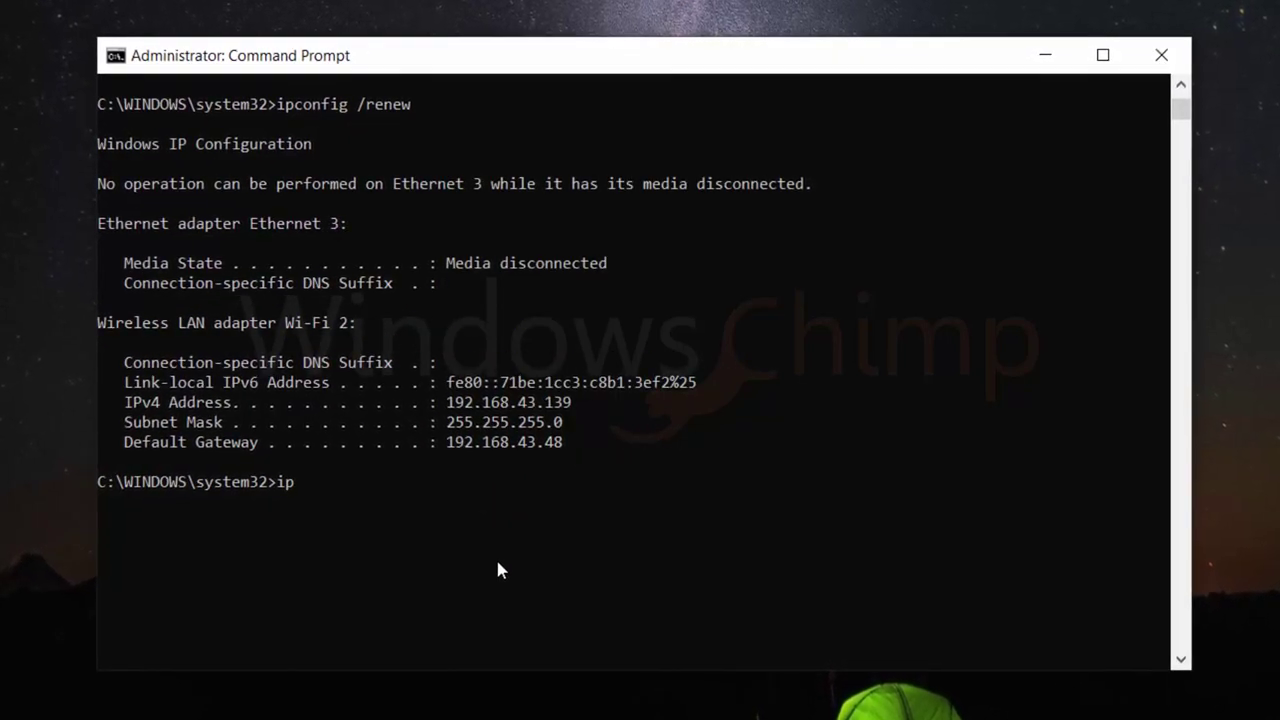
type("onfig ")
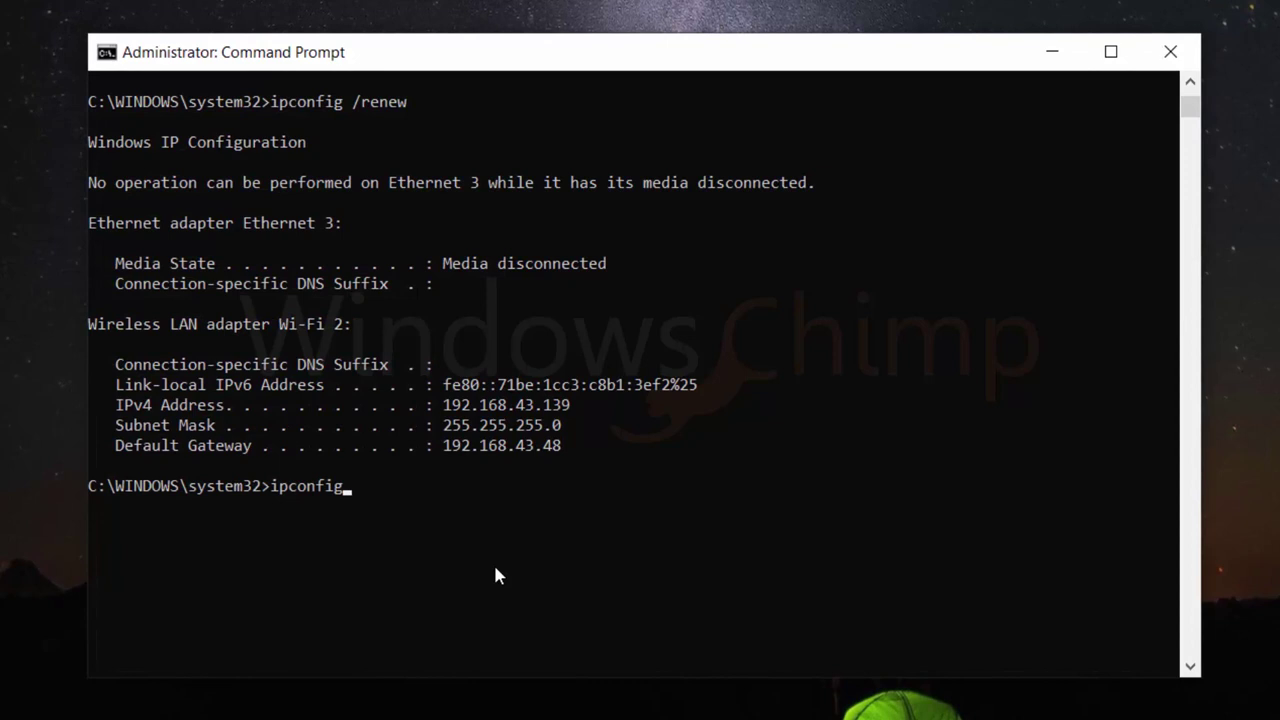
type("/flush")
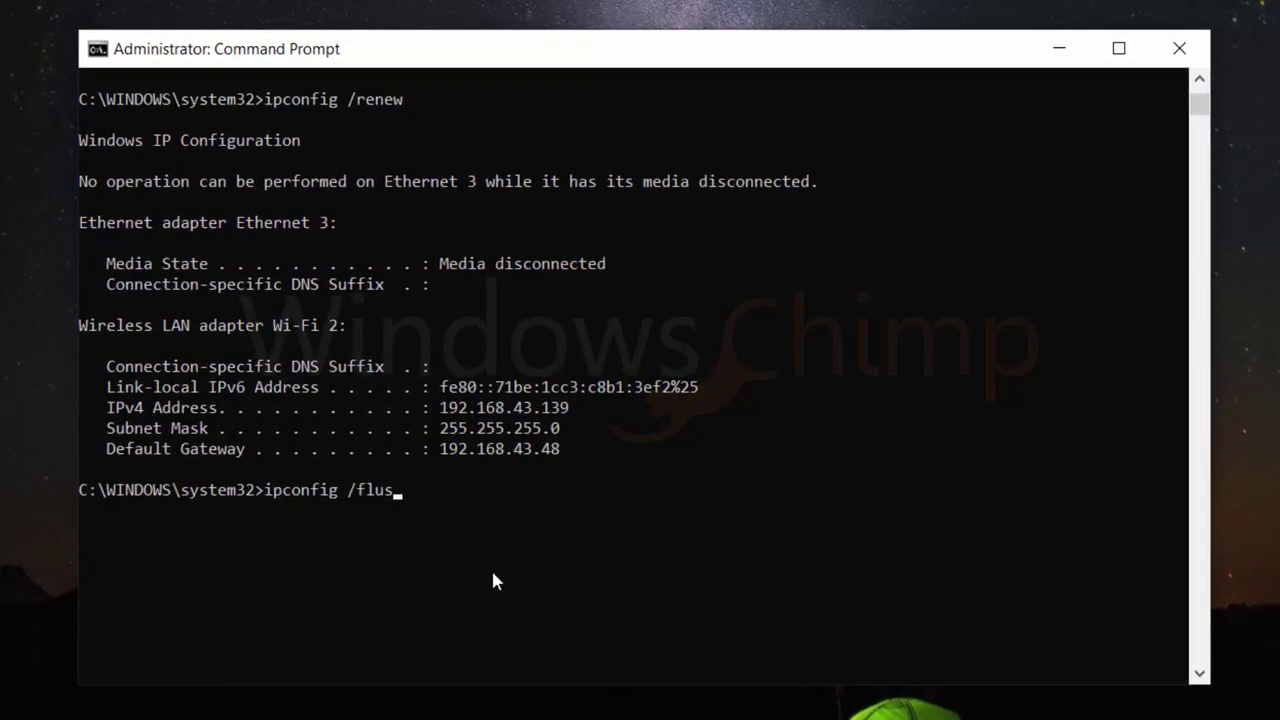
type("dns")
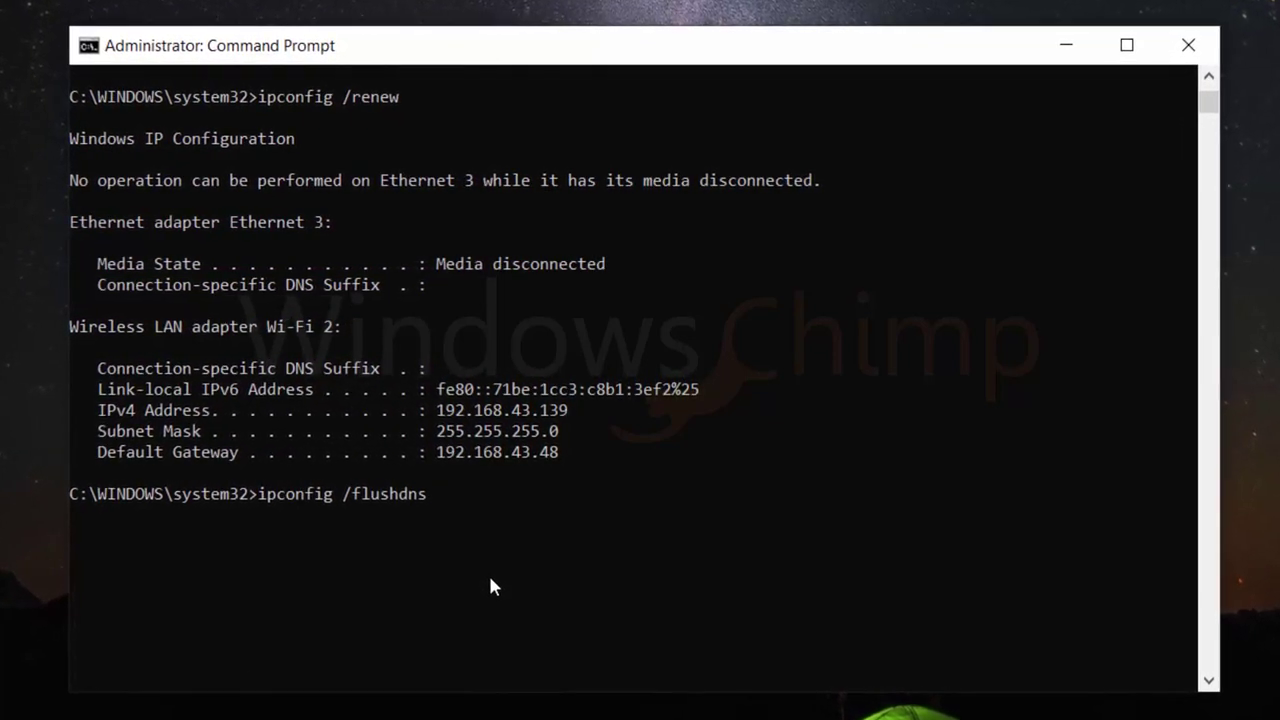
key("Return")
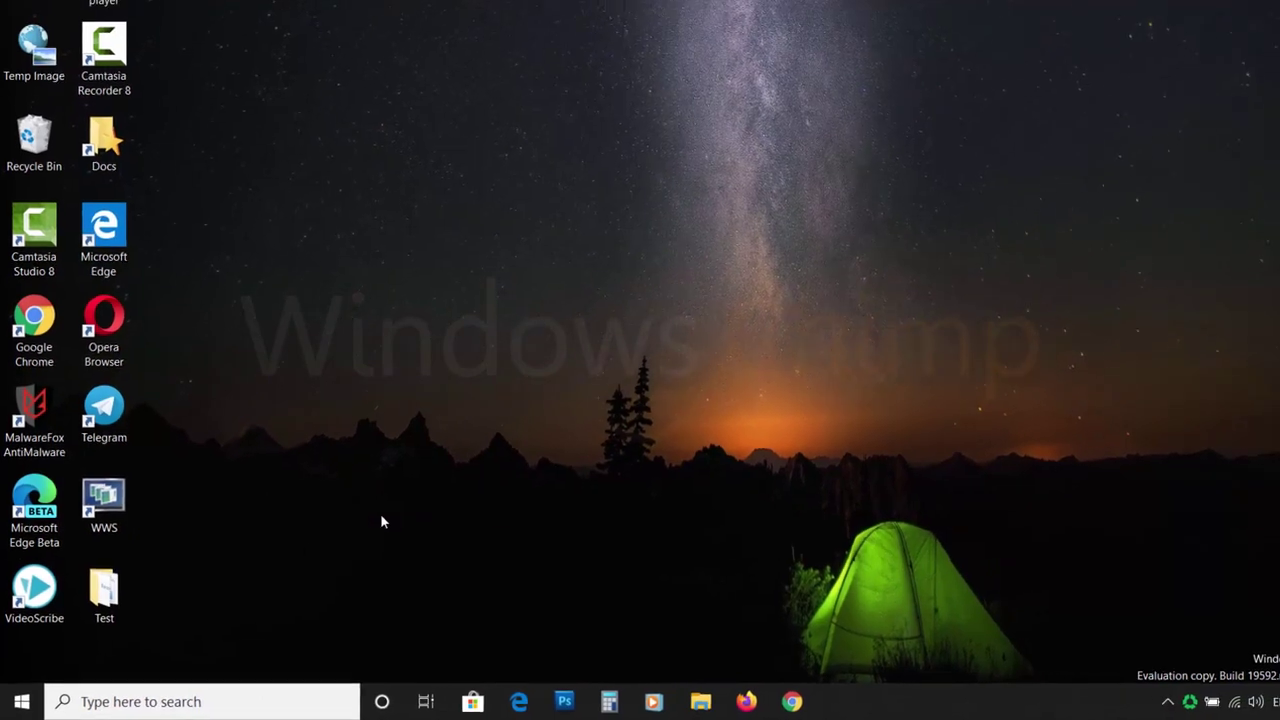
- Start a Network reset from Settings > Network & Internet > Status with Reset now
left_click(21, 701)
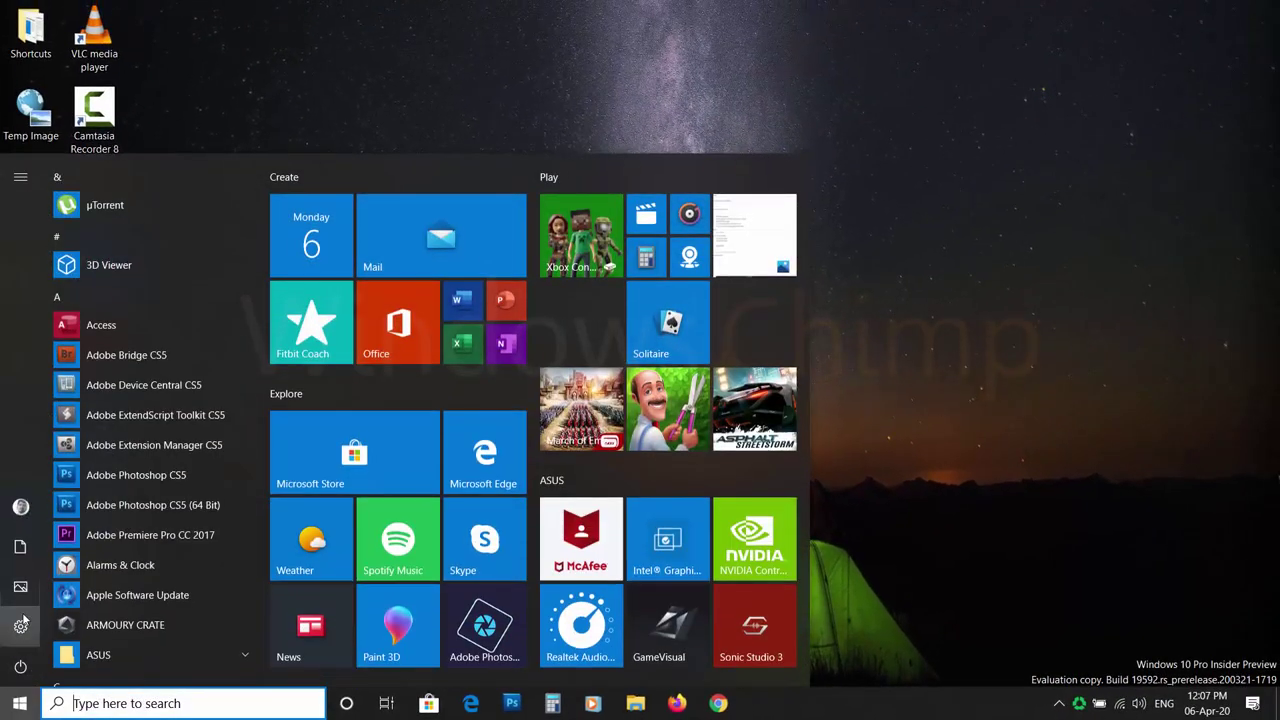
left_click(21, 624)
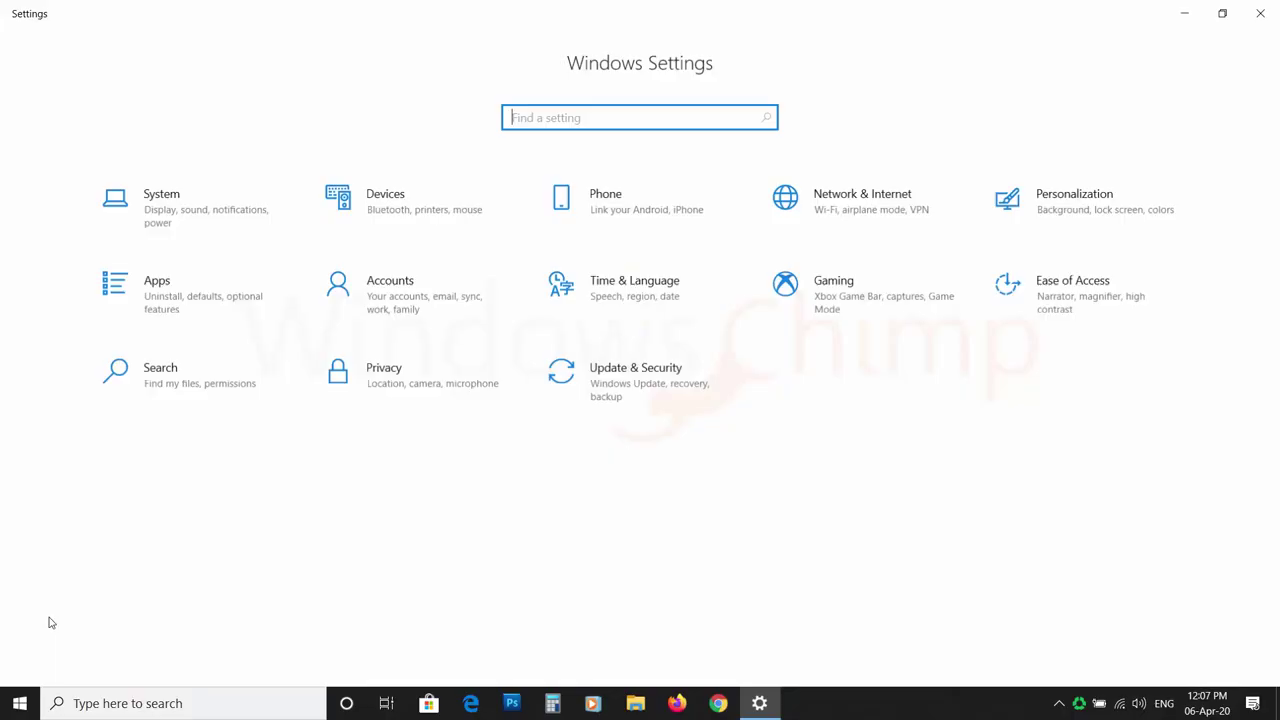
left_click(882, 212)
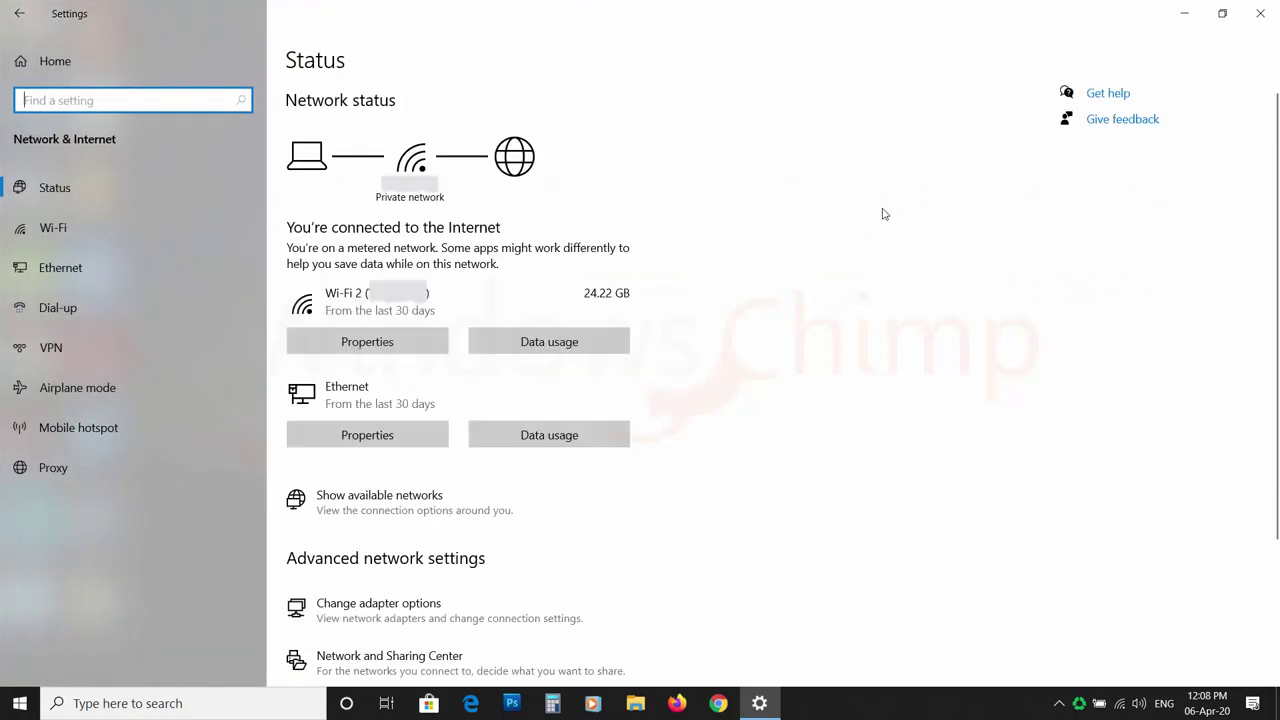
scroll(651, 454, "down", 3)
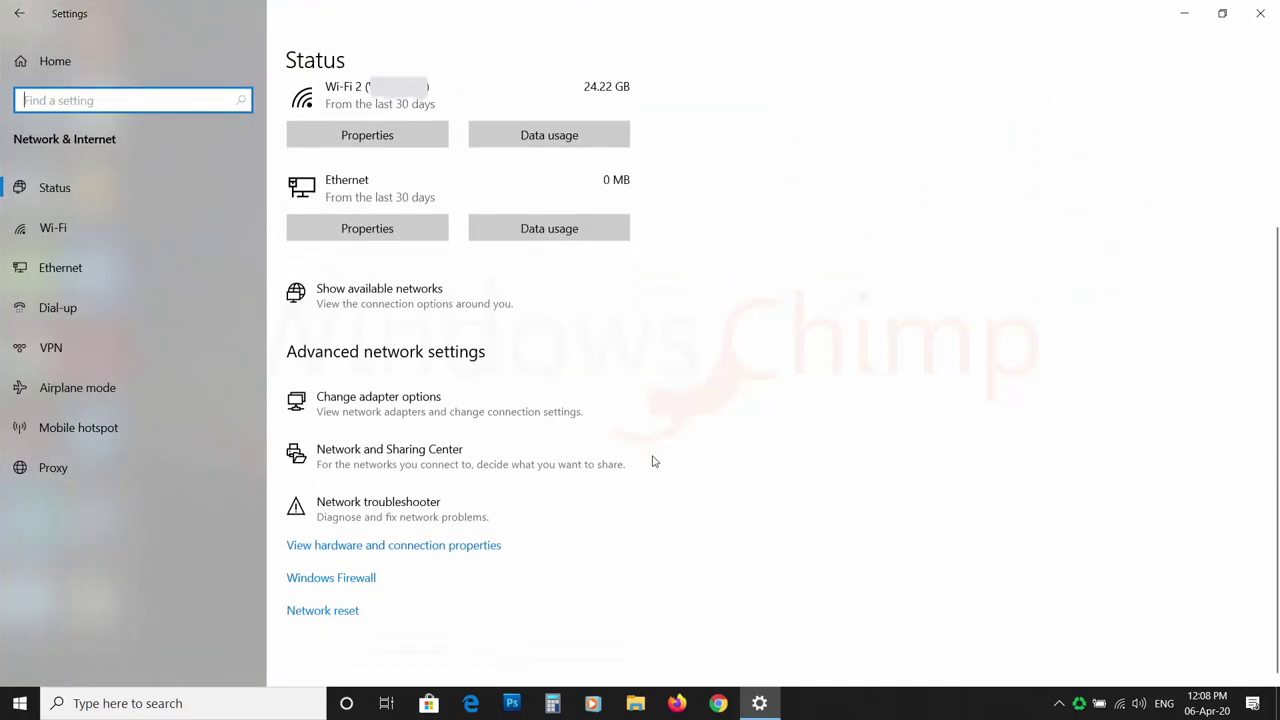
left_click(330, 612)
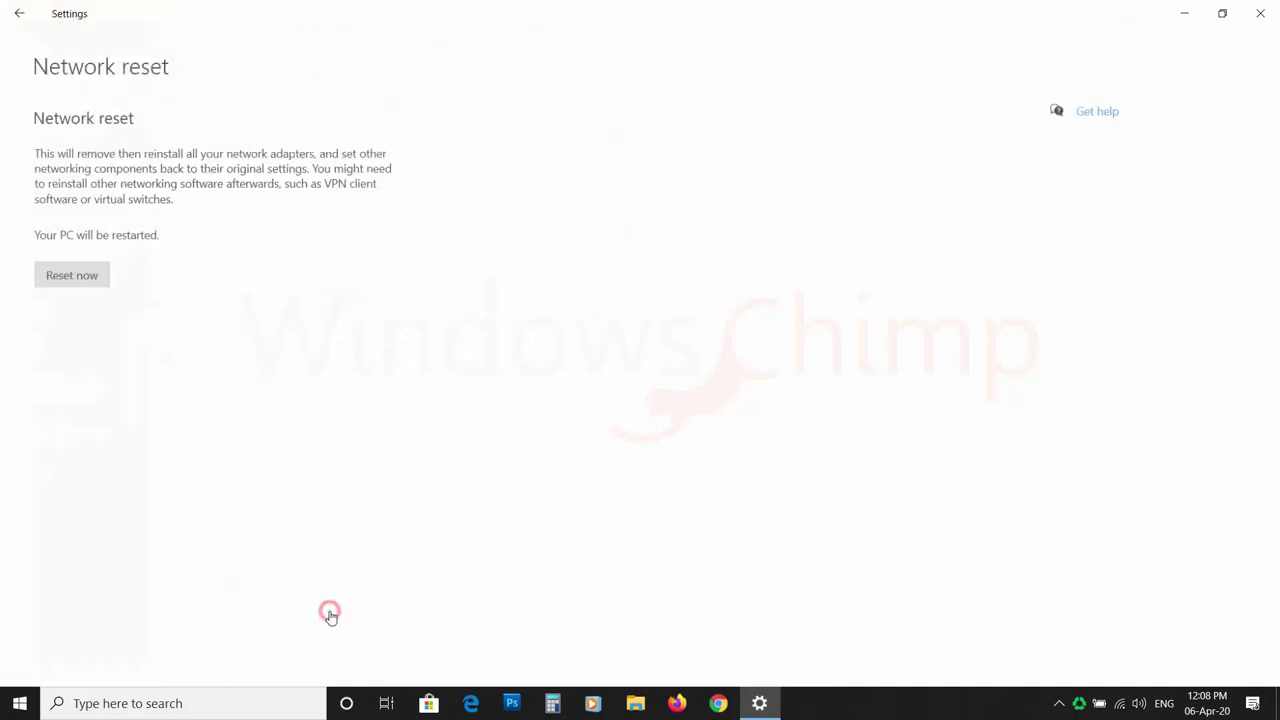
left_click(103, 296)
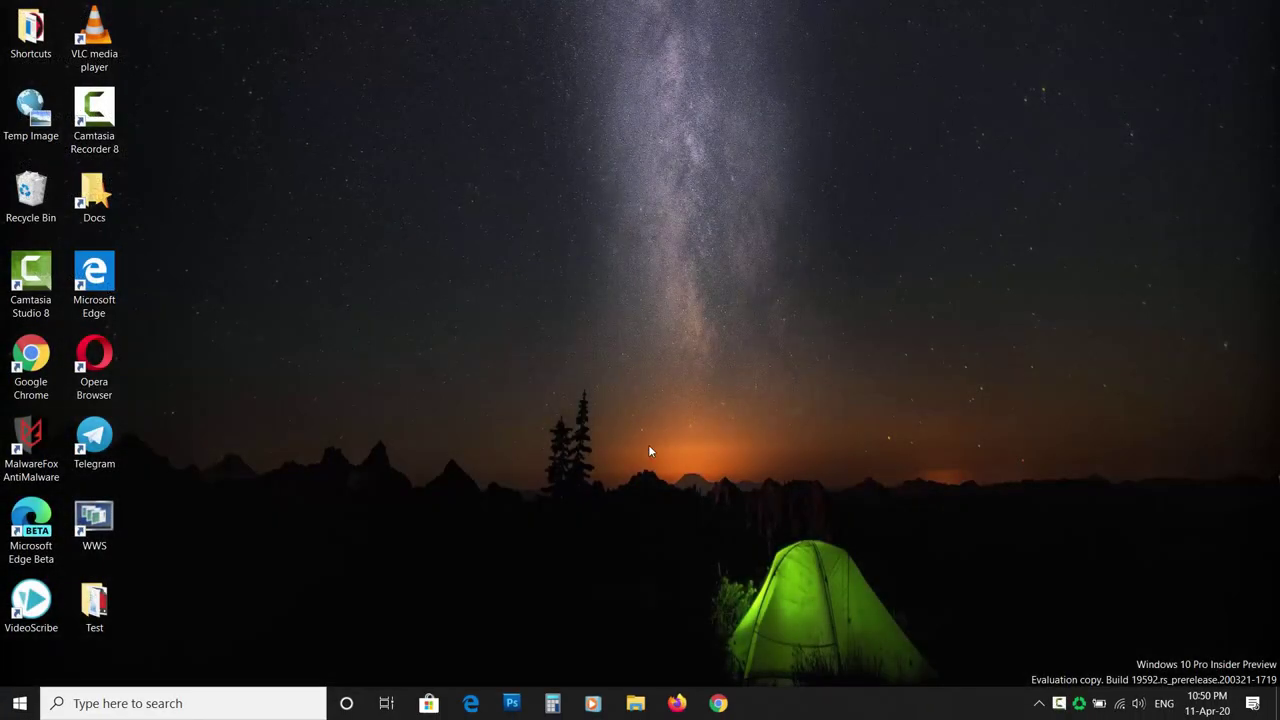
- Launch Google Chrome from the desktop and load windowschimp.com
double_click(28, 375)
left_click(388, 43)
type("windowschimp.com")
key("Return")
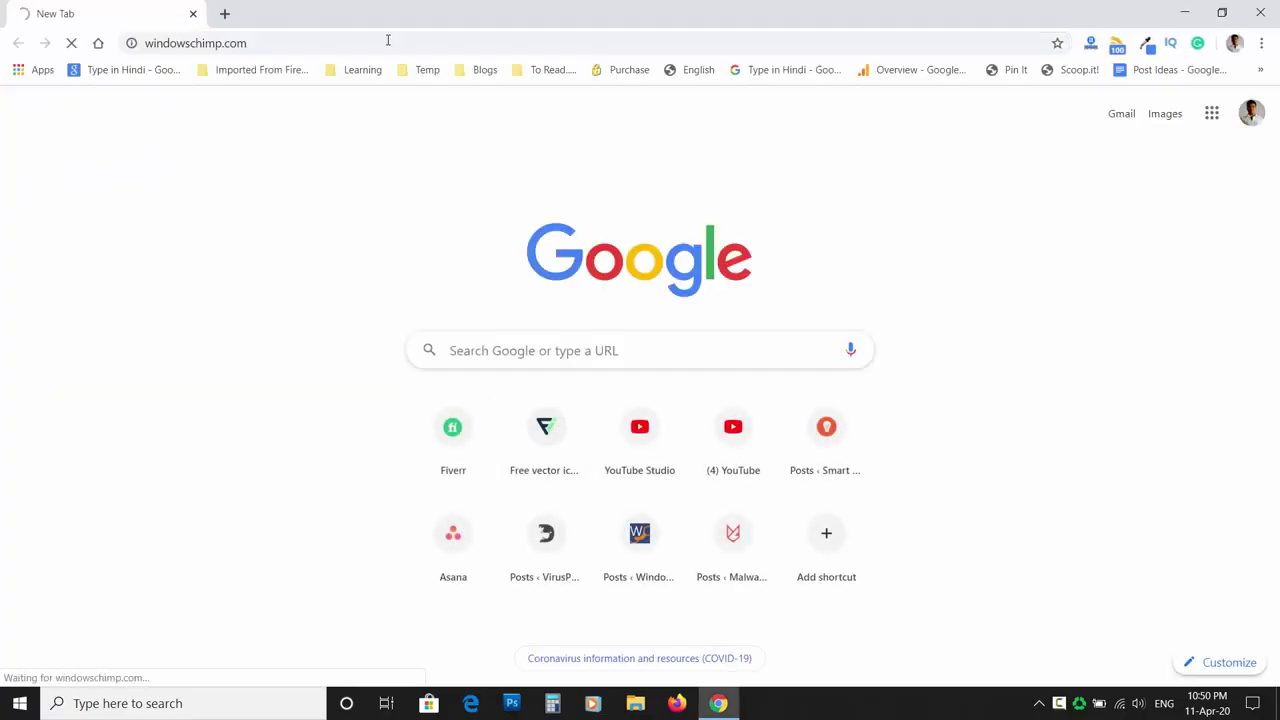